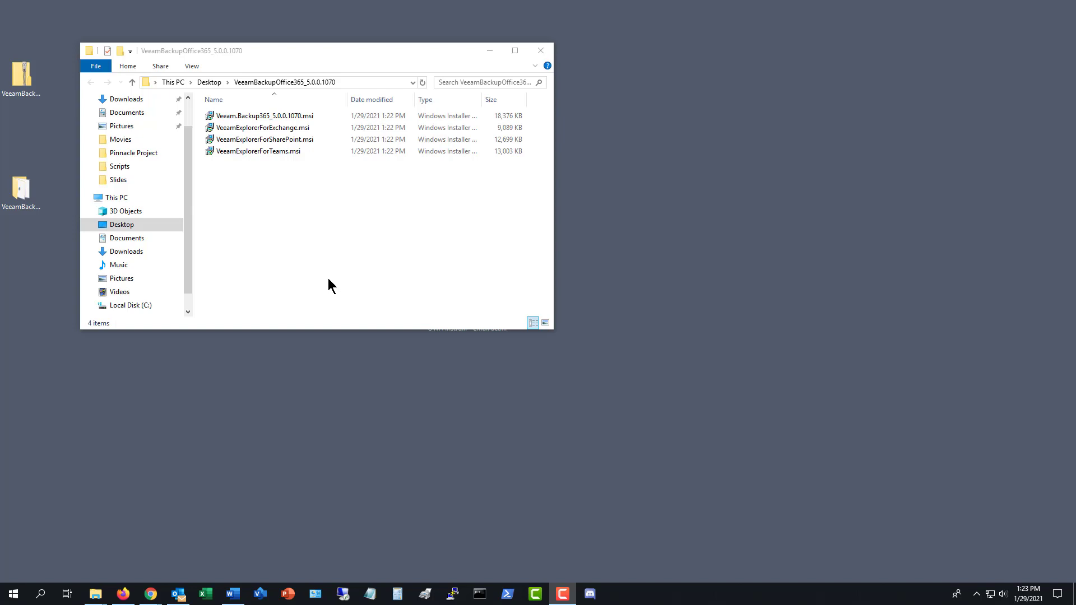
Launch the Veeam.Backup365_5.0.0.1070.msi installer and accept both the software license and the 3rd party component license terms.
left_click(21, 77)
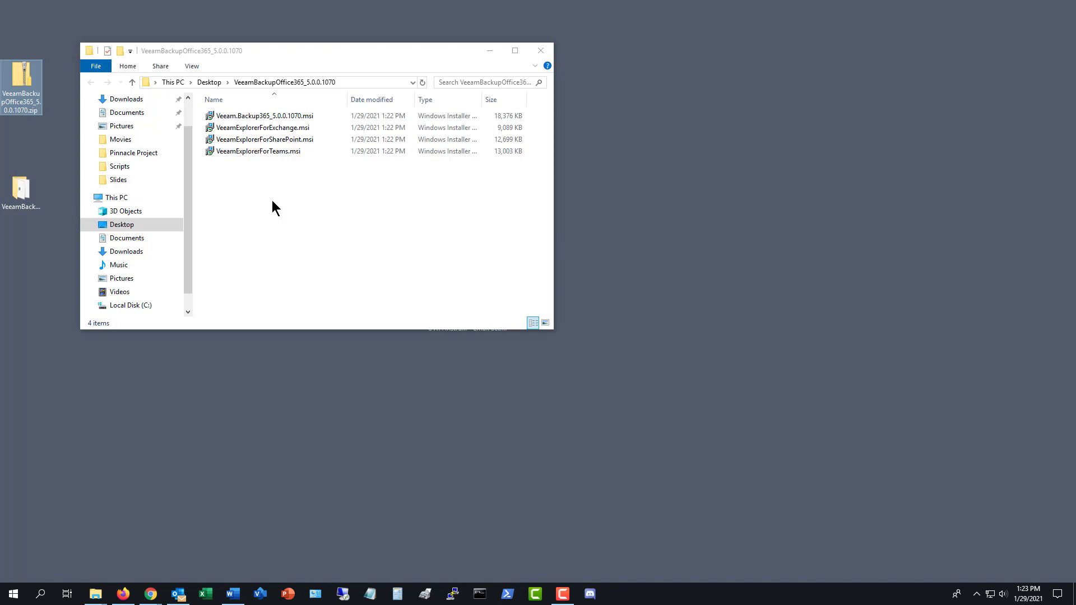
left_click(291, 115)
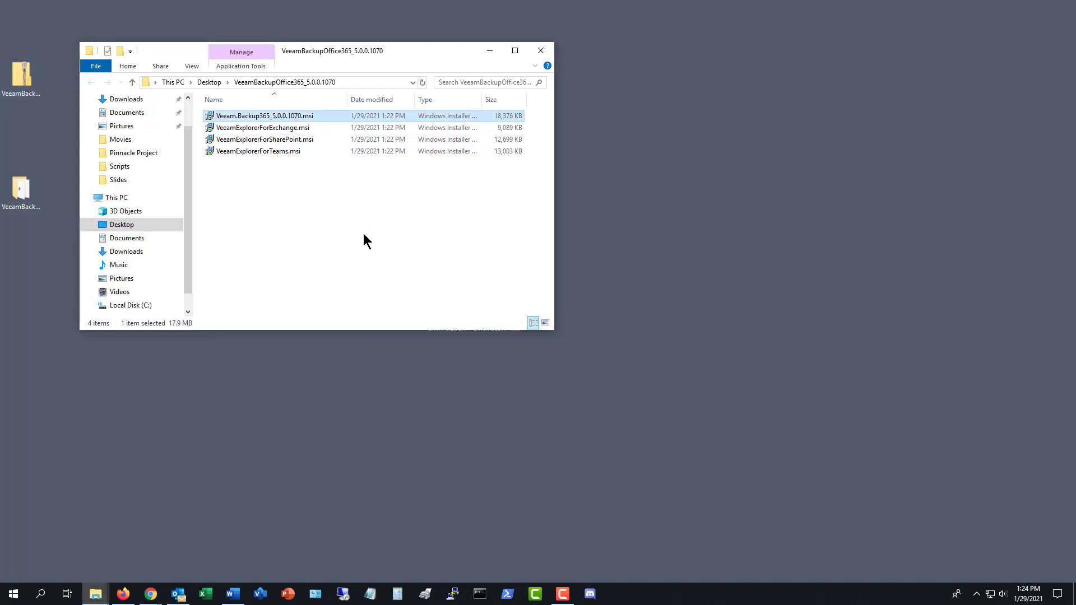
double_click(354, 116)
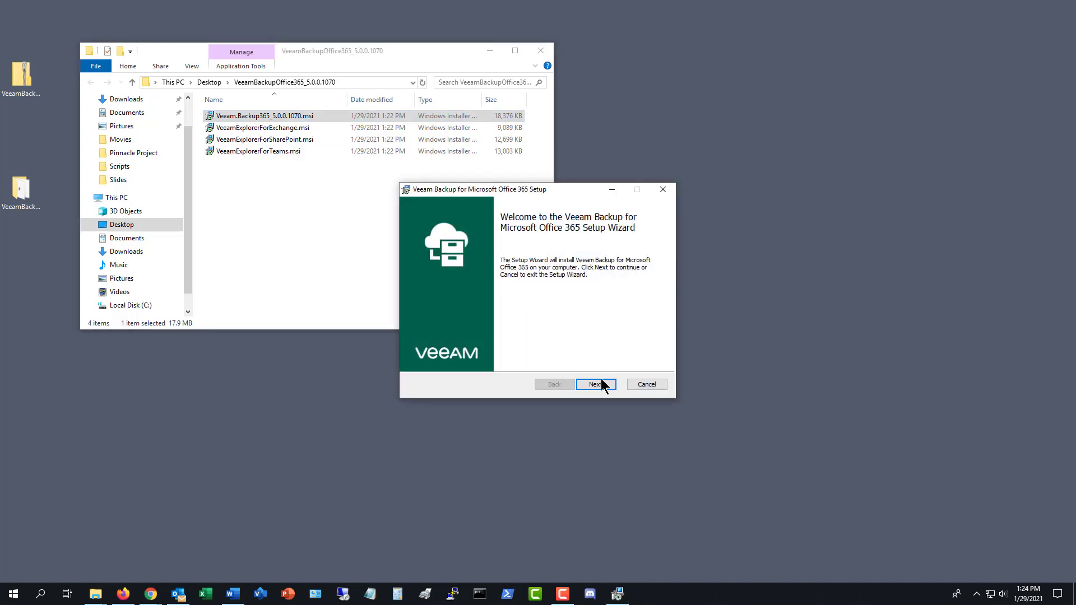
left_click(595, 384)
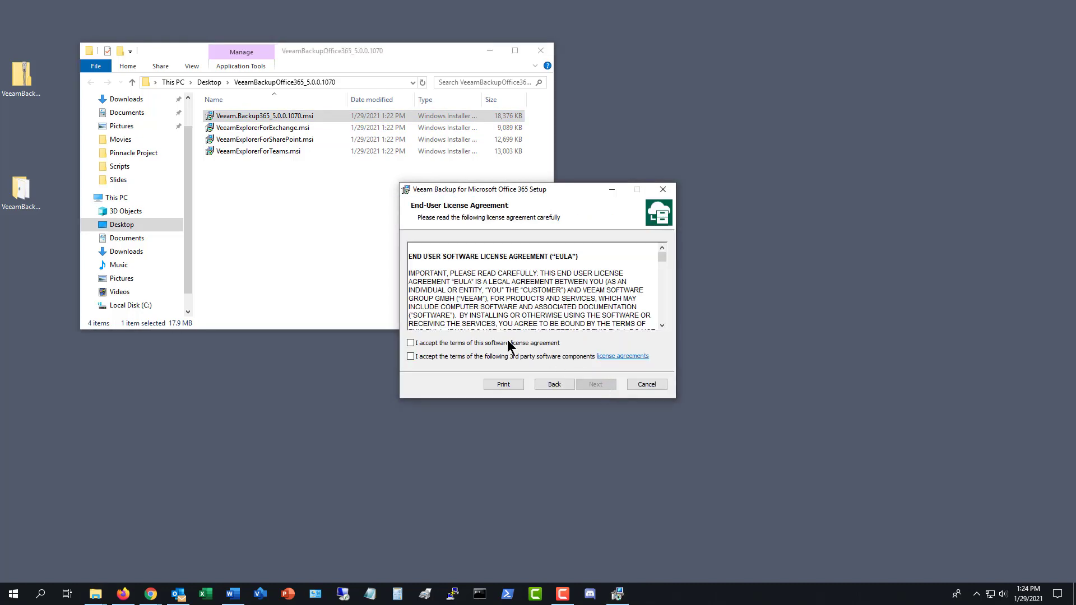
left_click(480, 343)
left_click(484, 357)
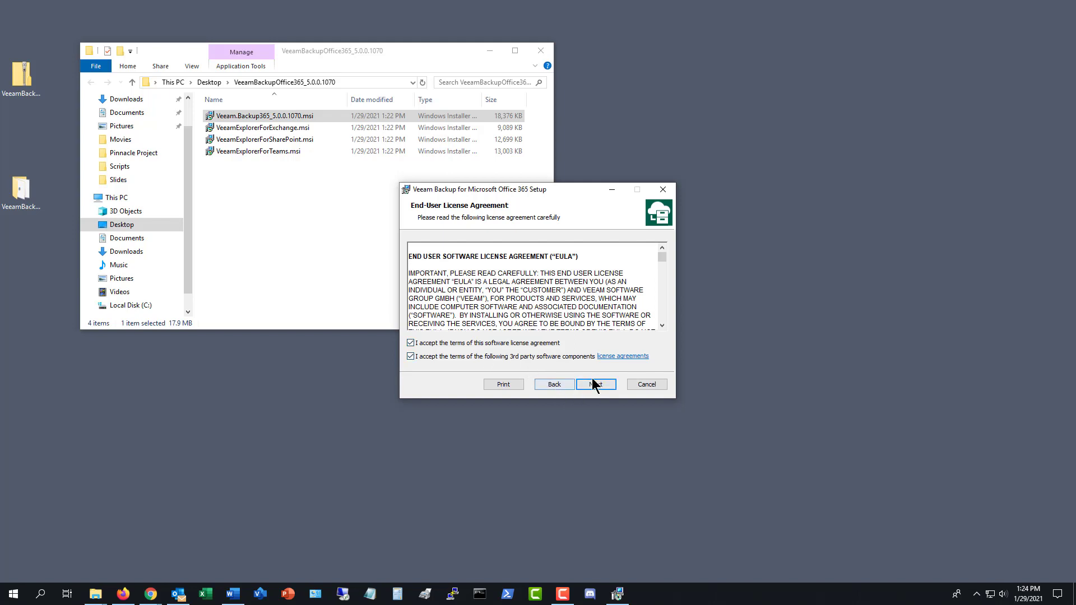
left_click(595, 385)
left_click(595, 385)
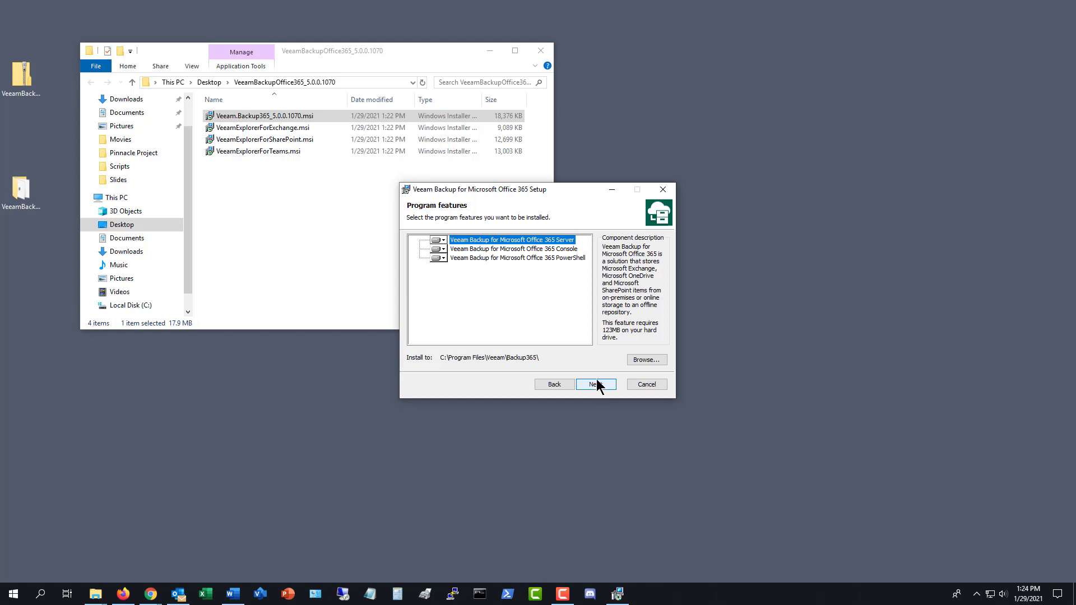
Install Veeam Backup for Microsoft Office 365 with the default Server, Console and PowerShell features, and finish the setup wizard.
left_click(596, 384)
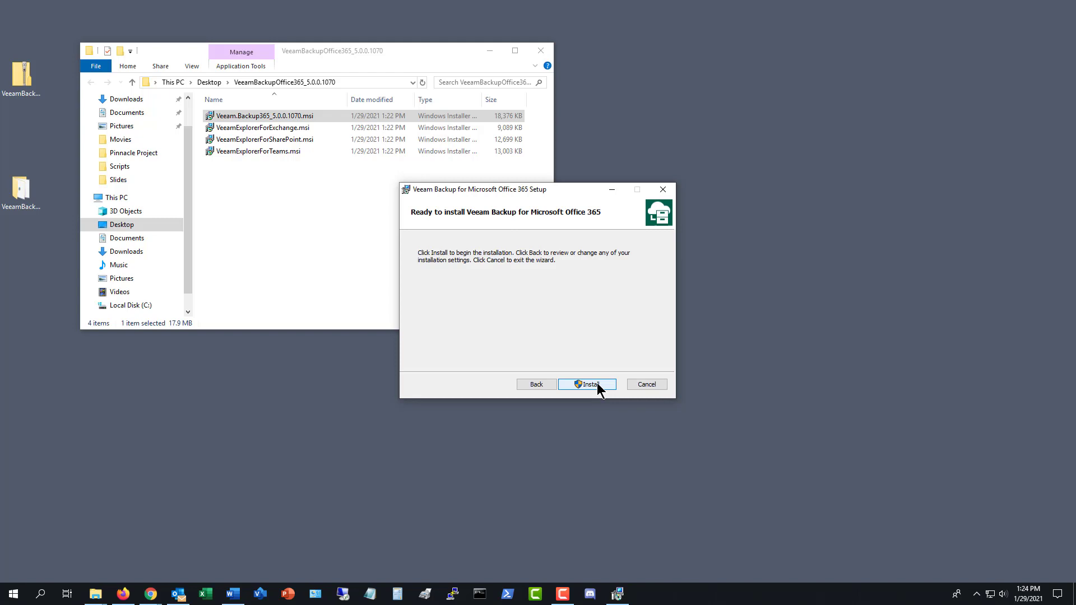
left_click(597, 384)
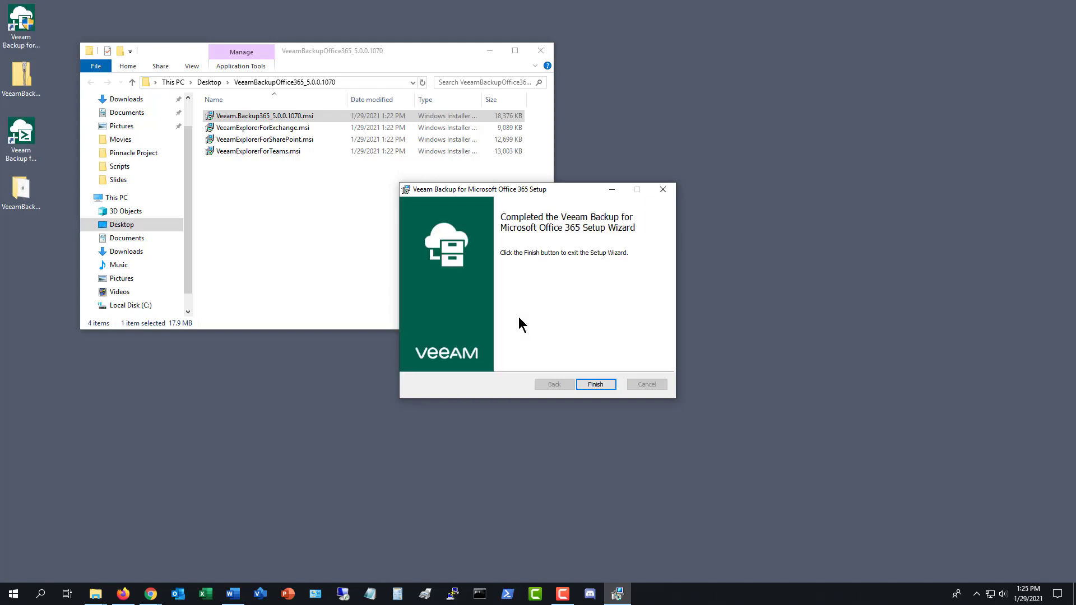
left_click(594, 384)
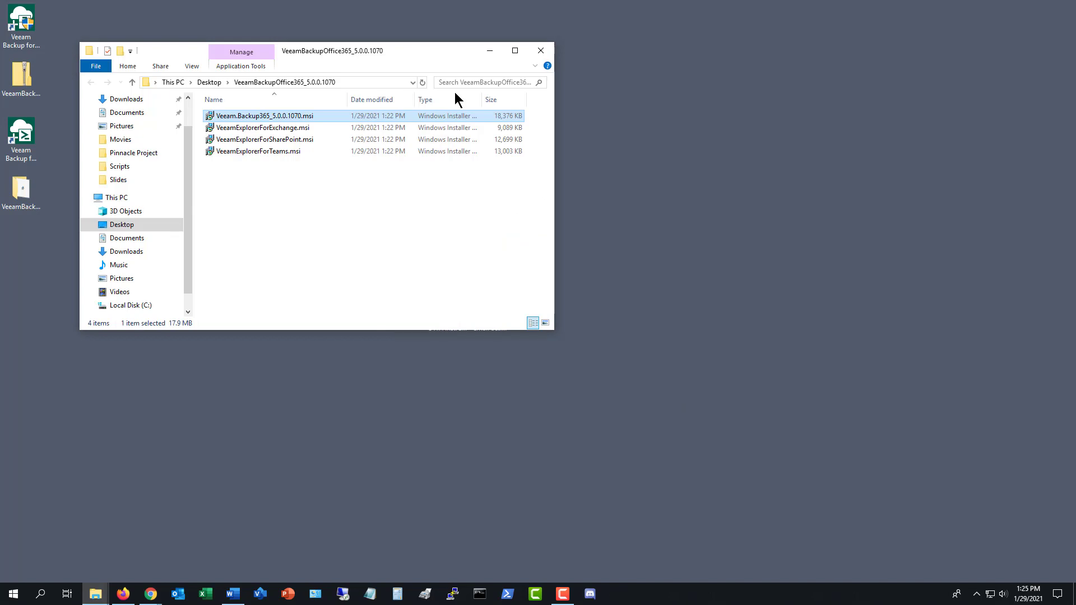
Move the new Veeam console and Veeam PowerShell desktop shortcuts side by side onto the empty desktop area beside the folder window.
left_click(20, 31)
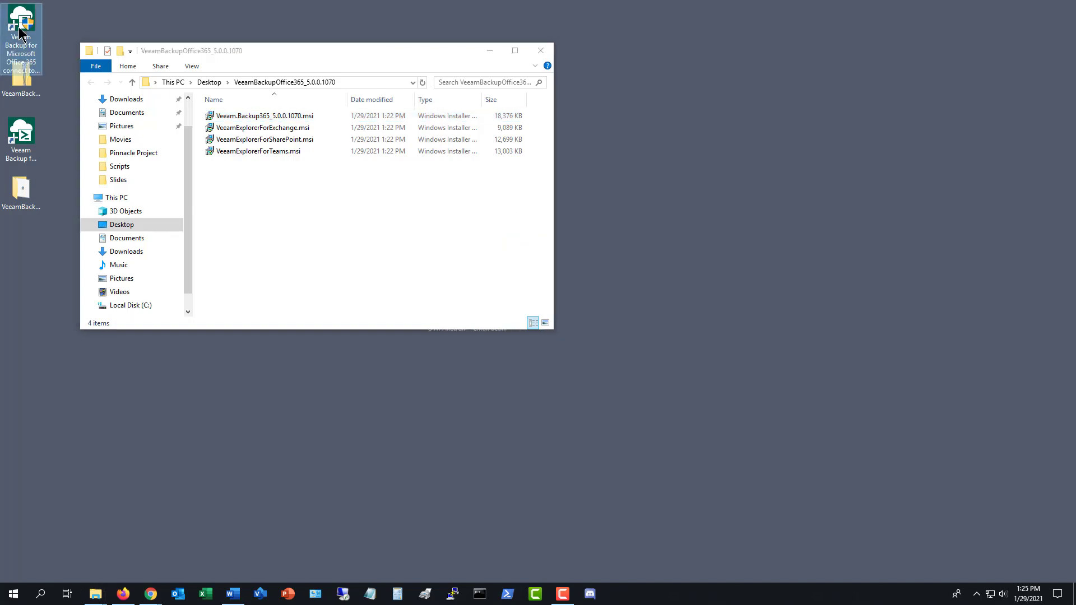
left_click_drag(21, 31, 619, 129)
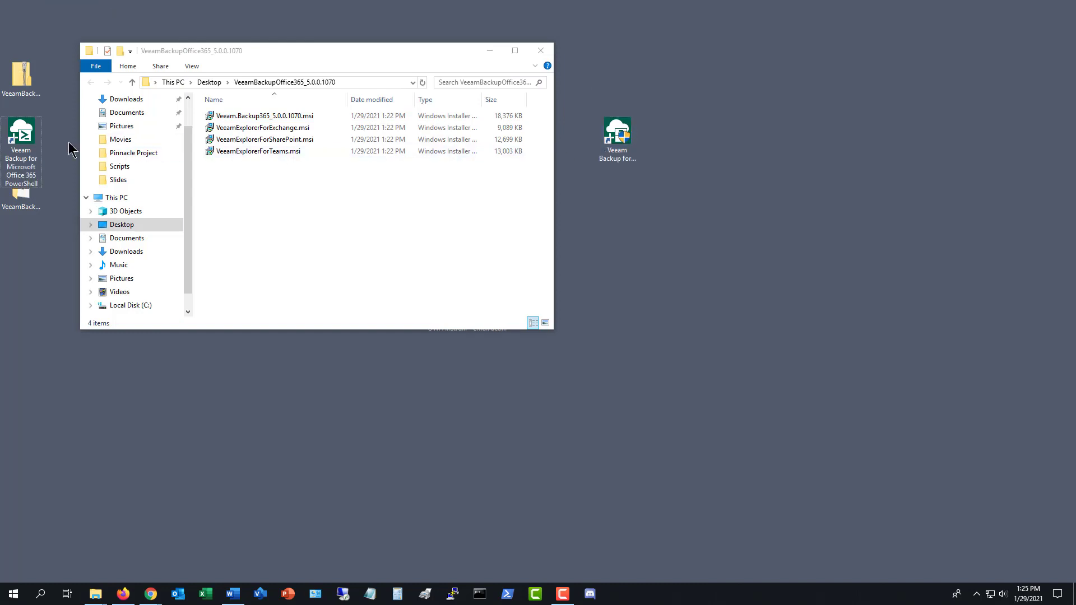
left_click(21, 134)
left_click_drag(580, 138, 673, 135)
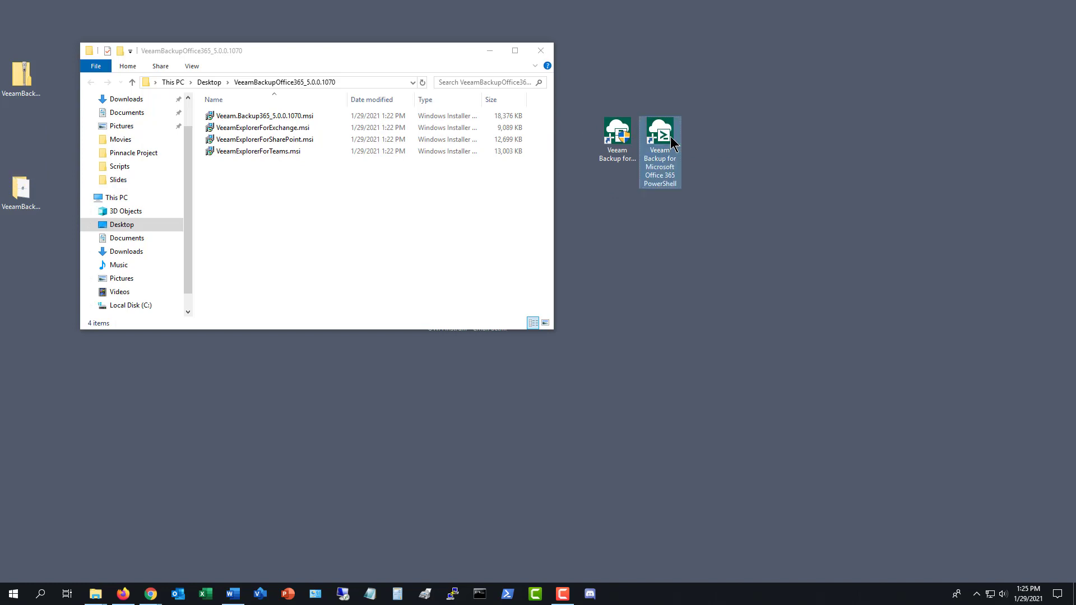
Open the Veeam Backup for Microsoft Office 365 console and connect to 127.0.0.1 on port 9191 with Windows session authentication.
left_click(612, 148)
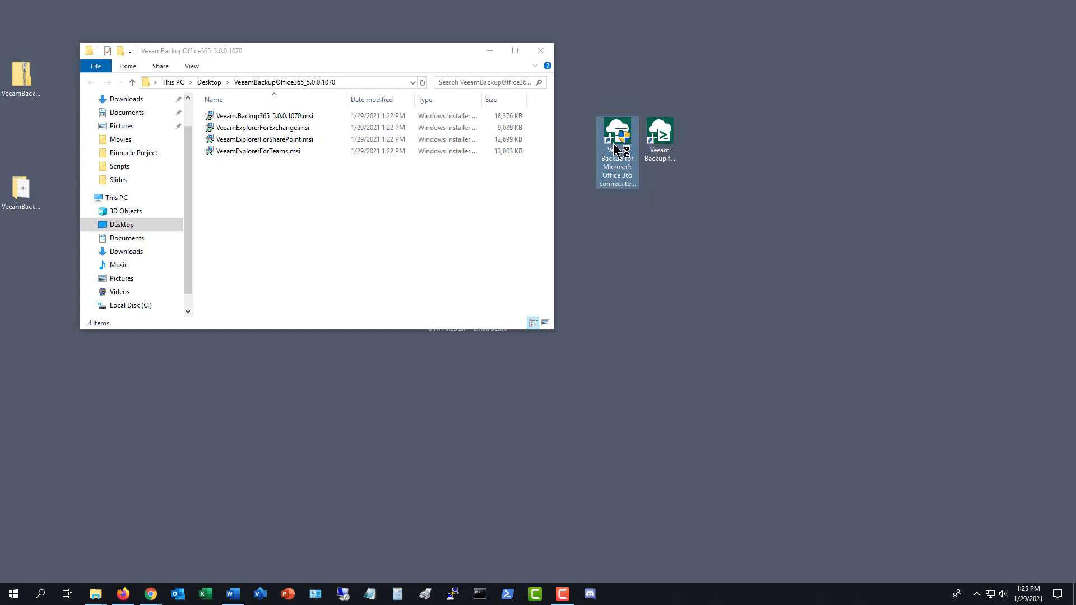
double_click(613, 145)
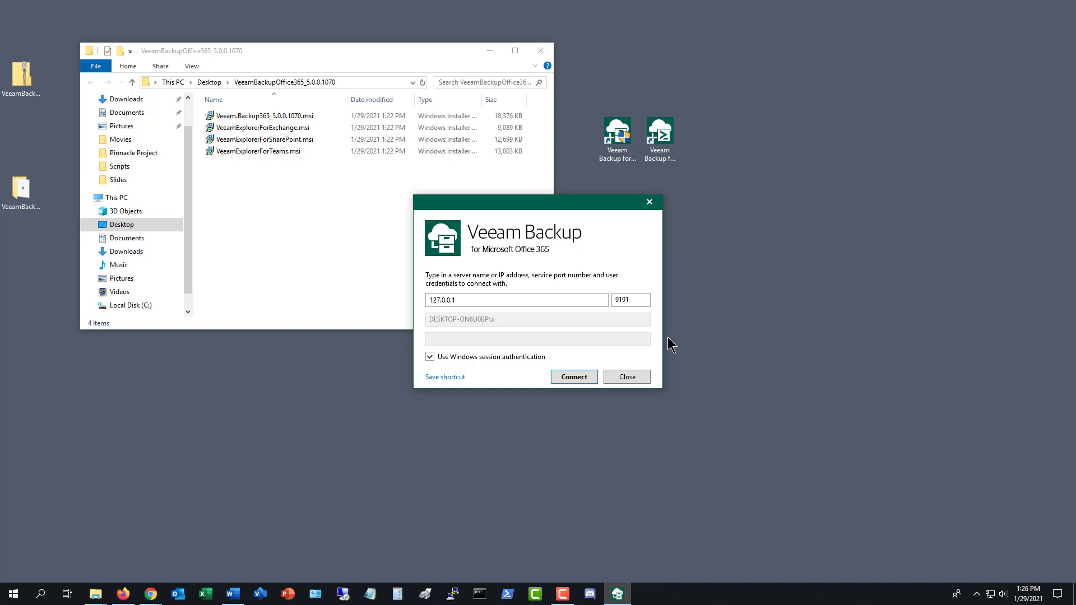
left_click(572, 376)
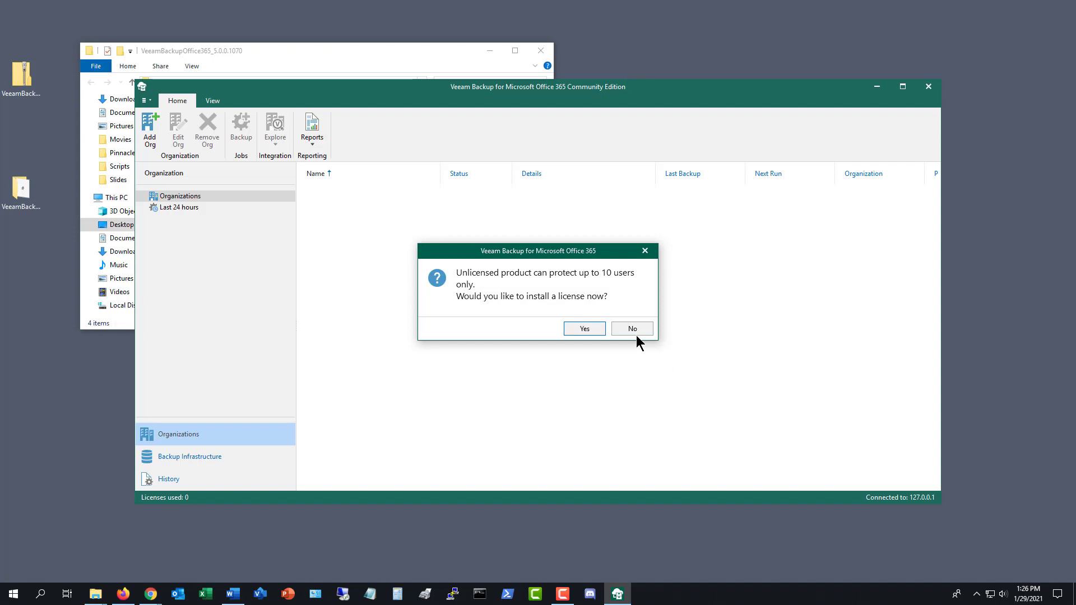
Review the installed license information and the license file selection from the license prompt, and close them without installing a license.
left_click(587, 329)
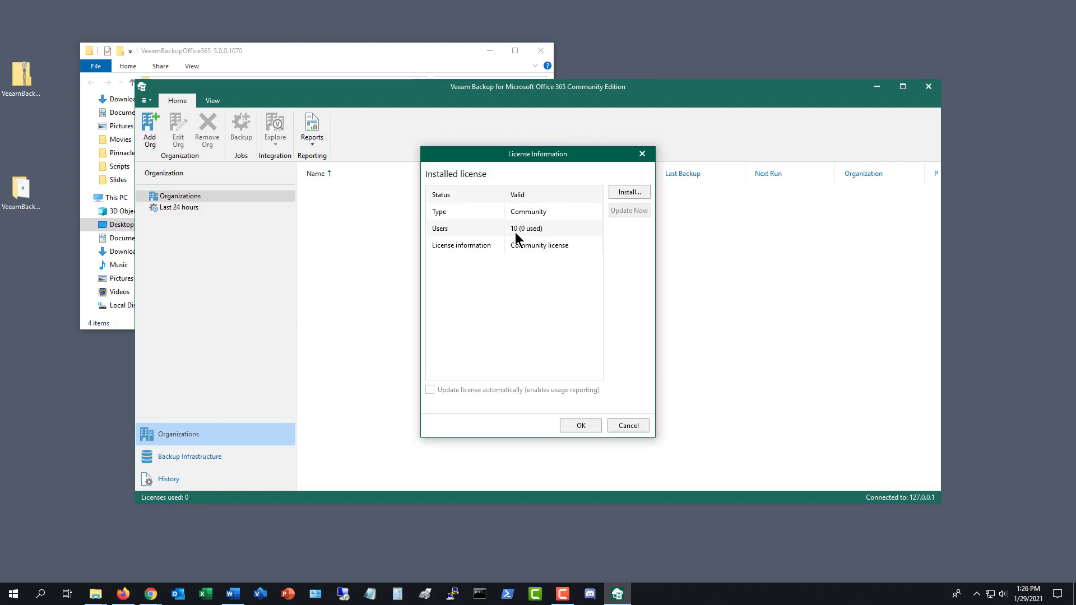
left_click(625, 192)
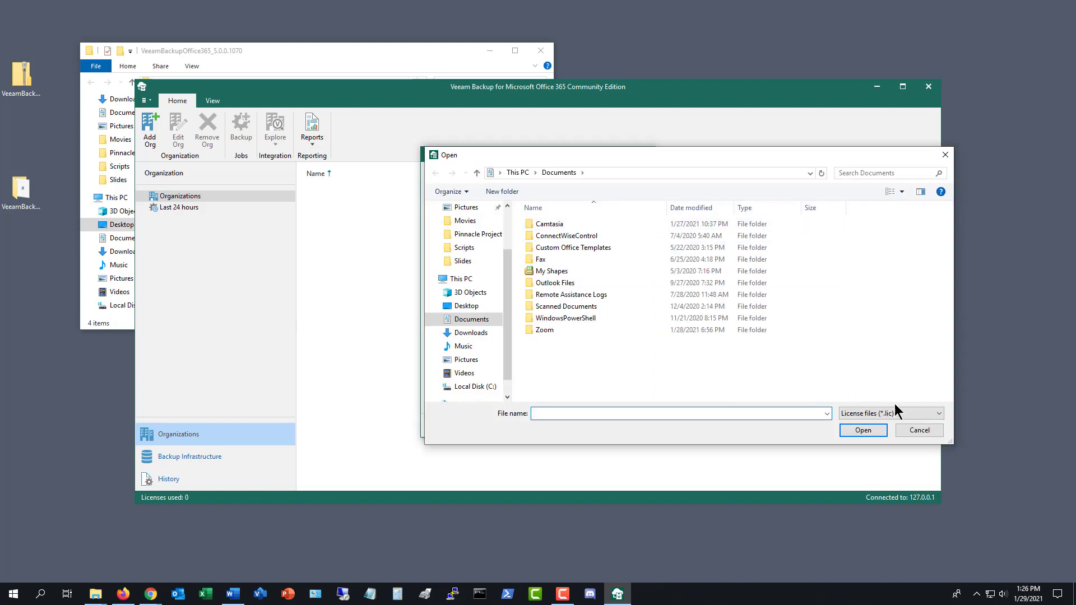
left_click(921, 431)
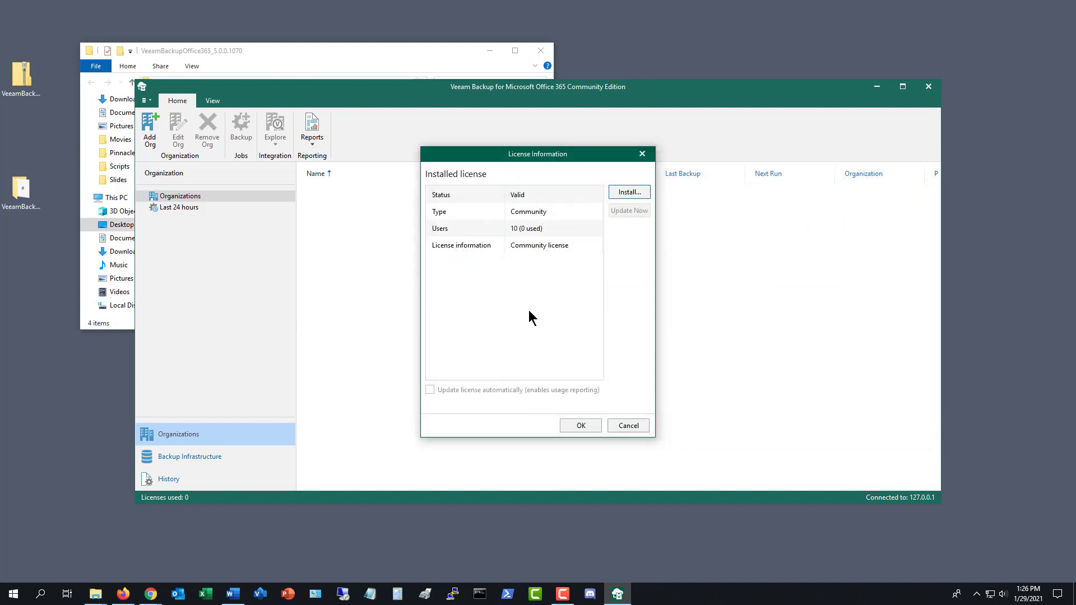
left_click(628, 425)
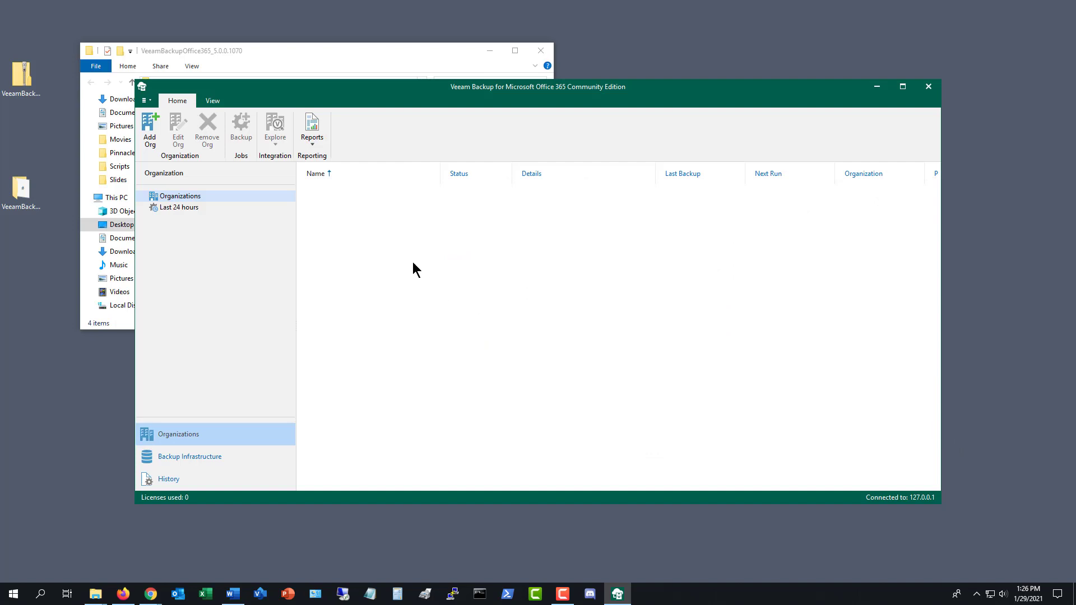
Start adding an organization with deployment type Microsoft Office 365, excluding SharePoint Online and OneDrive for Business from the protected services.
left_click(902, 86)
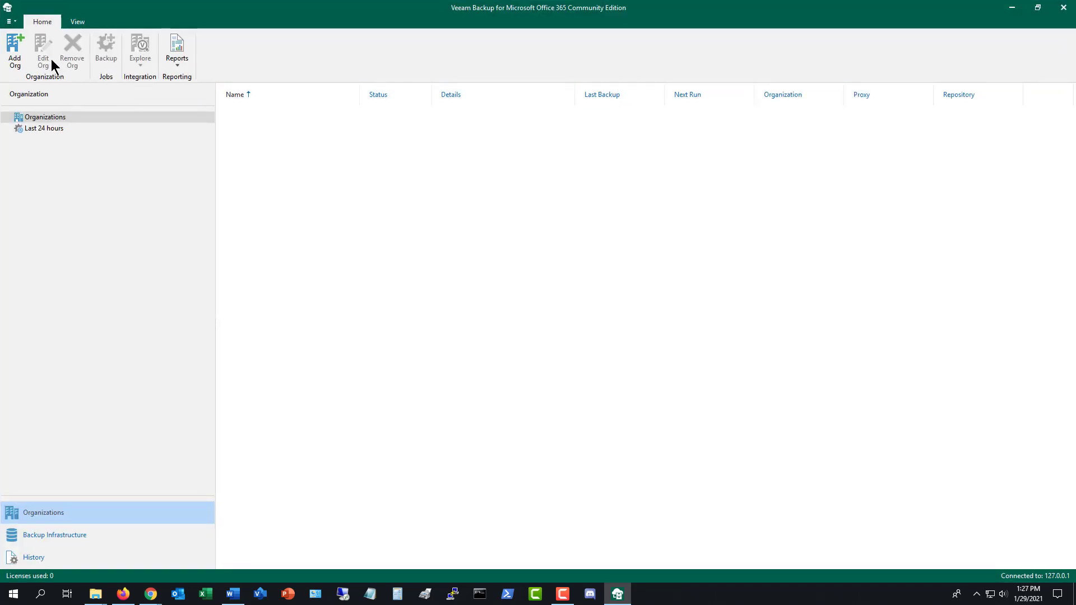
left_click(15, 58)
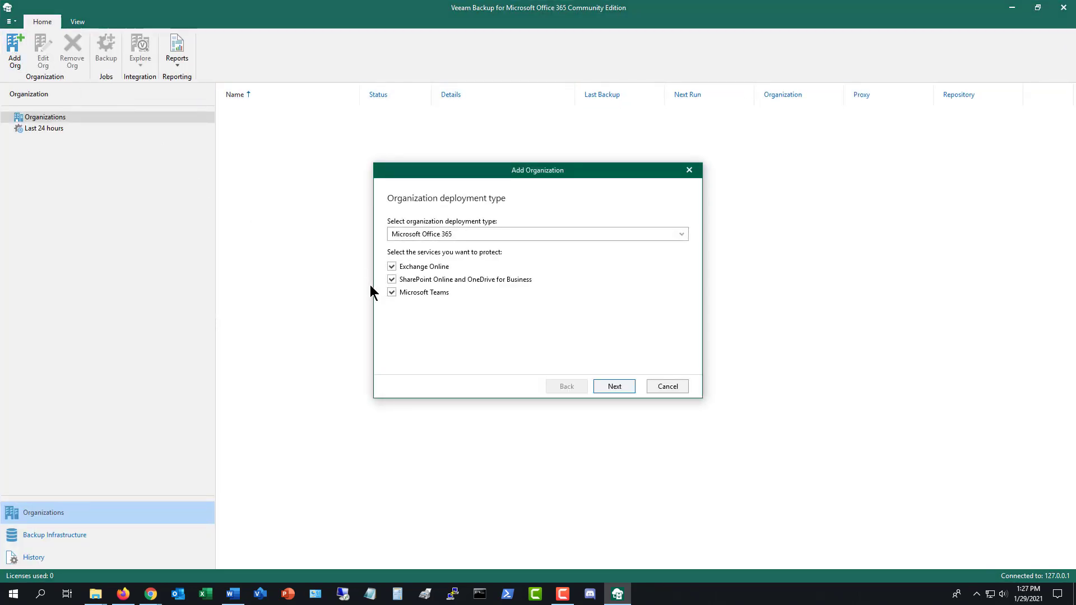
left_click(391, 280)
left_click(681, 234)
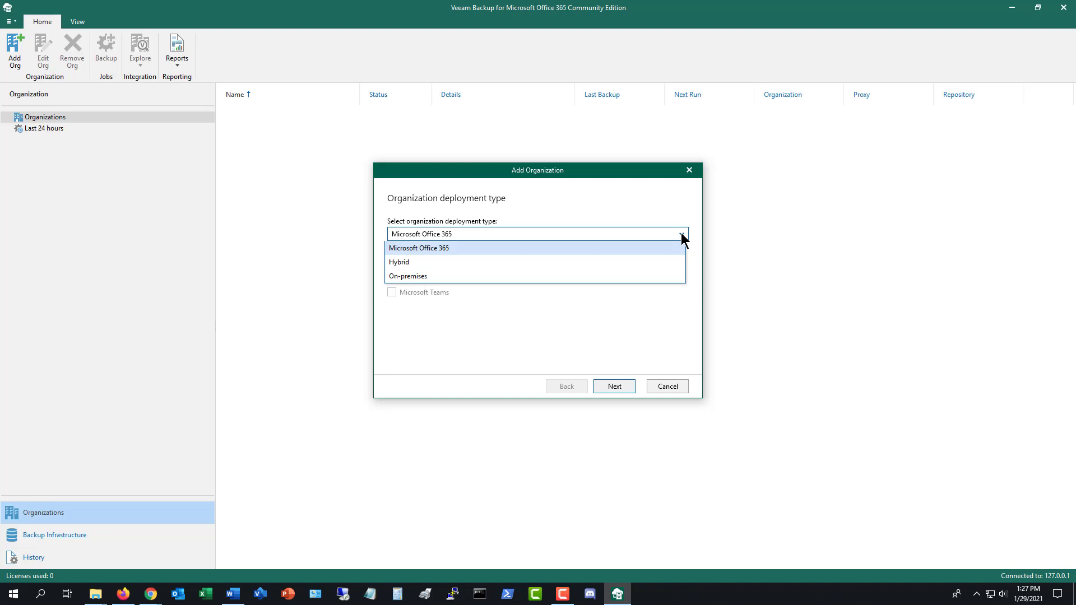
left_click(680, 238)
left_click(620, 387)
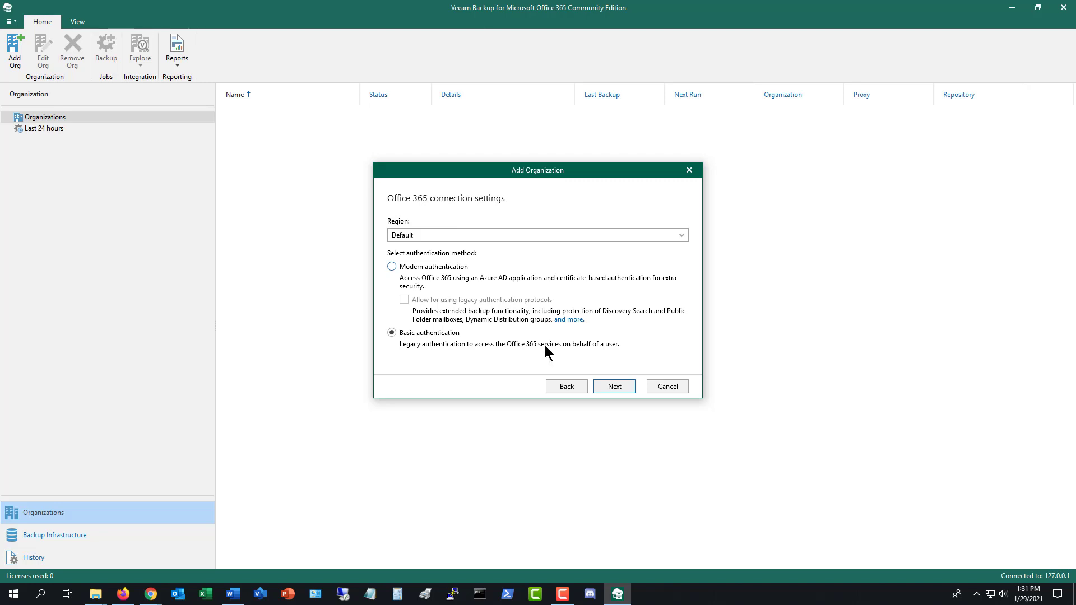
left_click(452, 266)
left_click(603, 389)
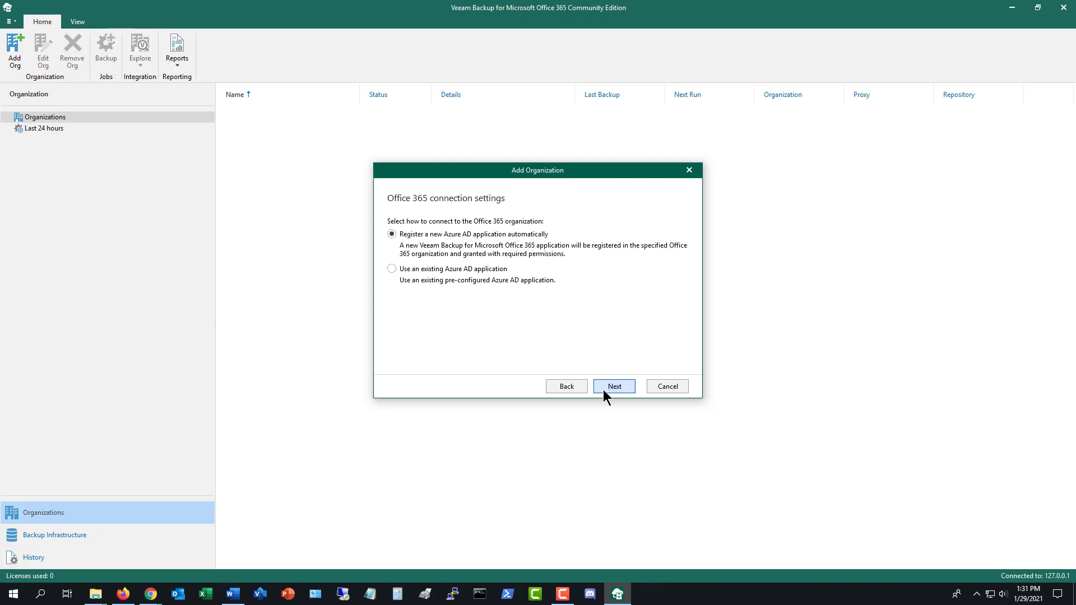
left_click(606, 385)
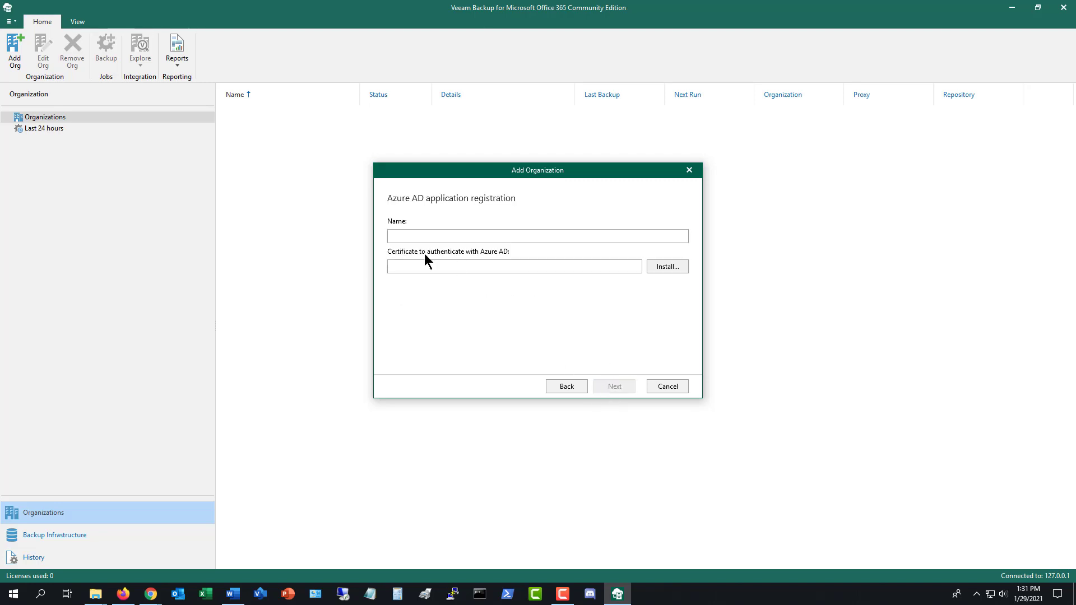
left_click(557, 385)
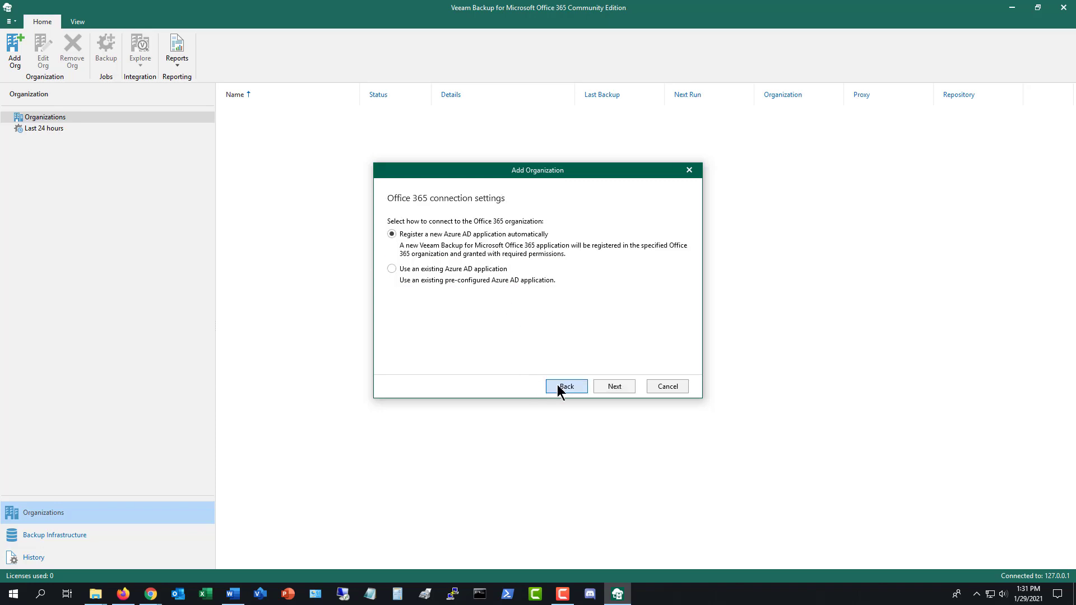
left_click(557, 386)
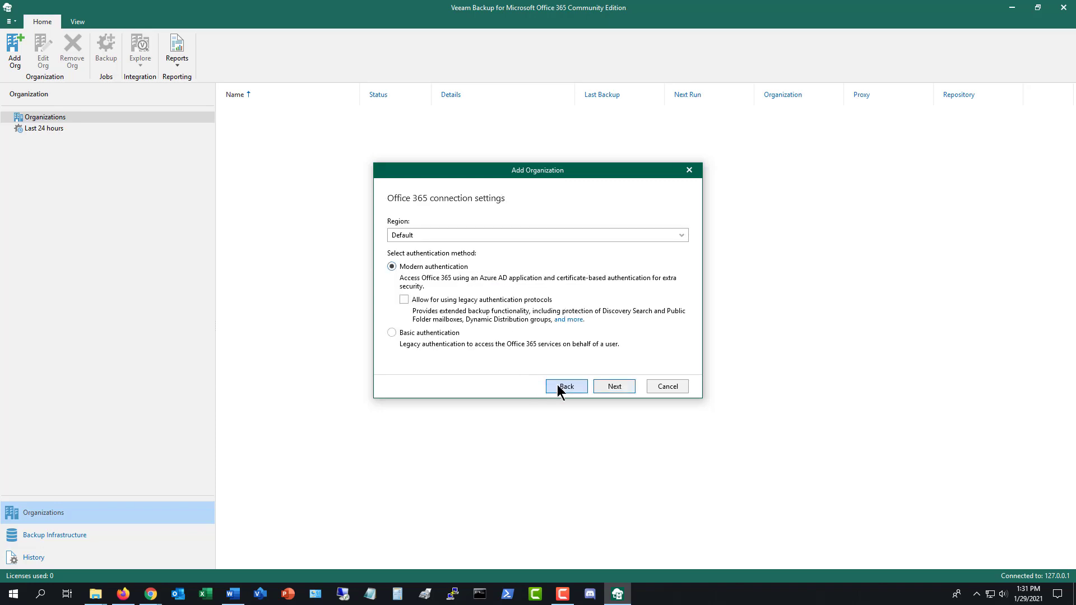
Choose Basic authentication, enter the Exchange Online account's username and password, and check the connection verification results.
left_click(424, 331)
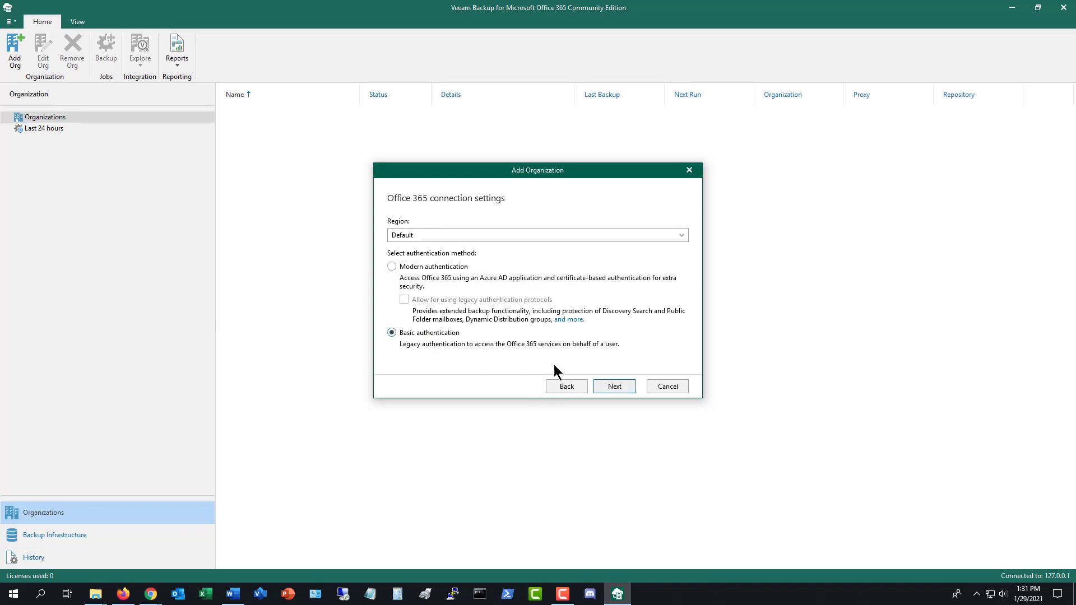
left_click(610, 387)
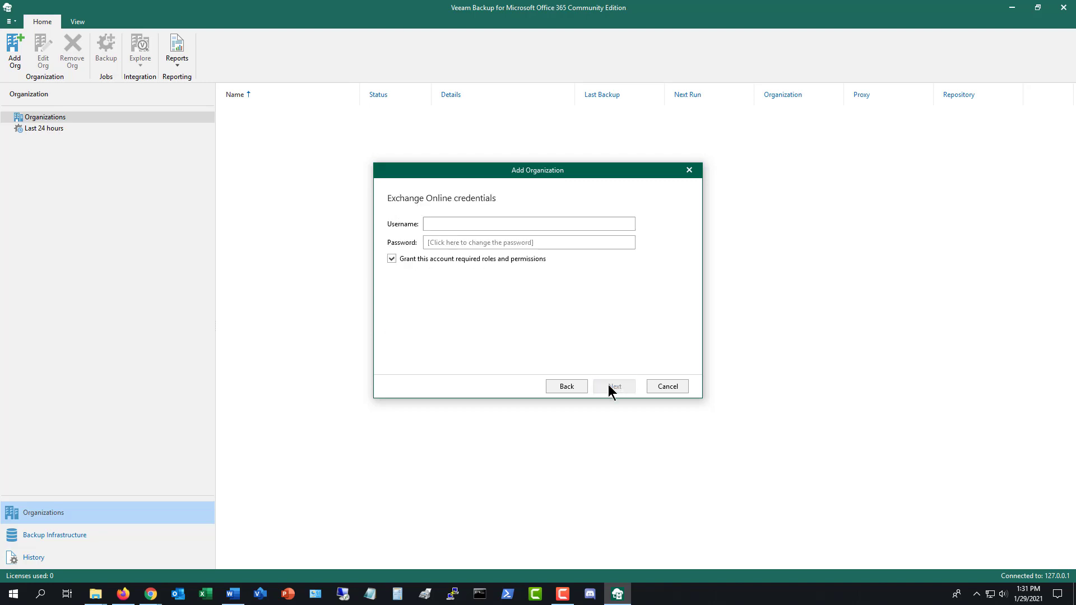
left_click(446, 224)
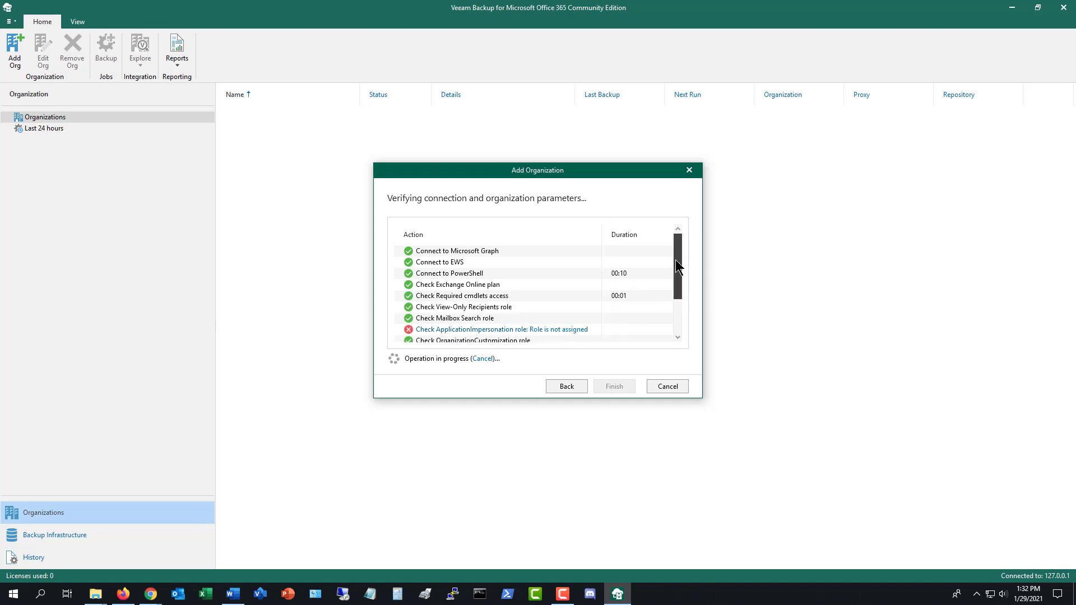
left_click_drag(678, 267, 680, 292)
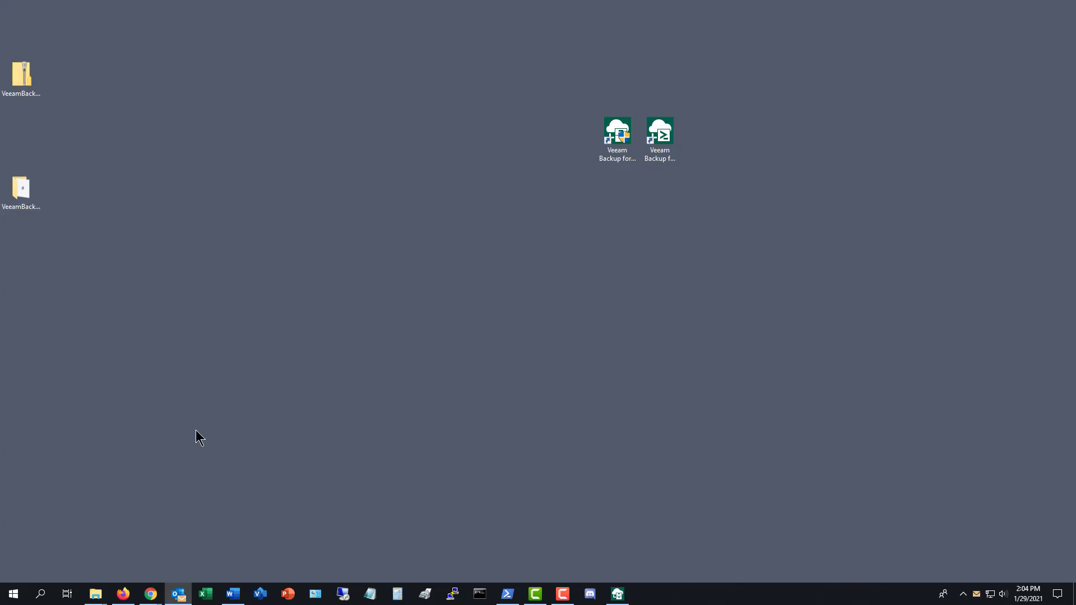
Open Windows PowerShell as administrator, set the execution policy to RemoteSigned, accept the change, and clear the console.
right_click(14, 593)
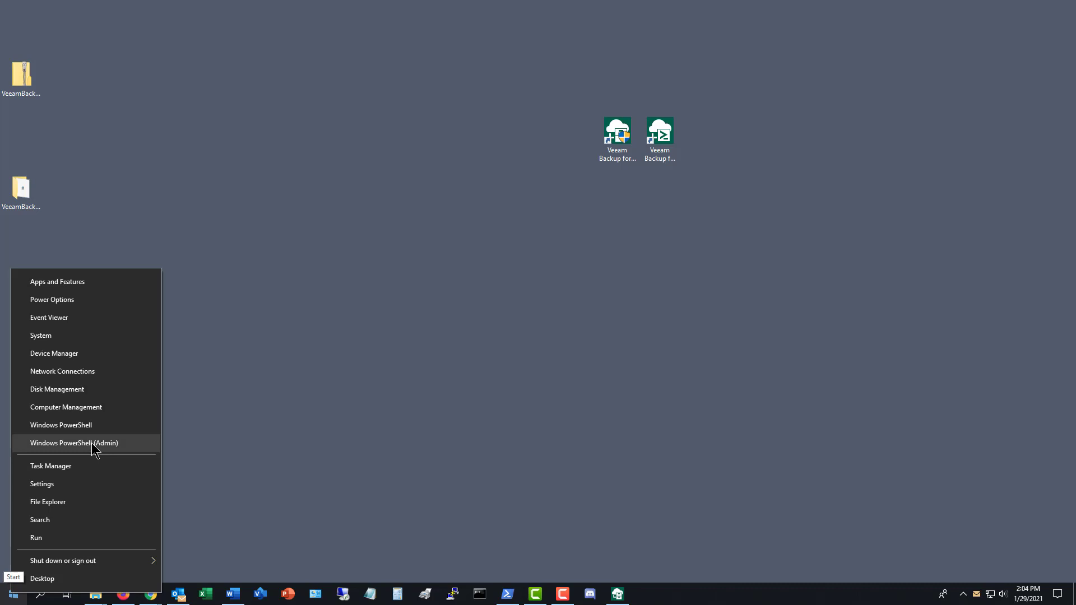
left_click(412, 473)
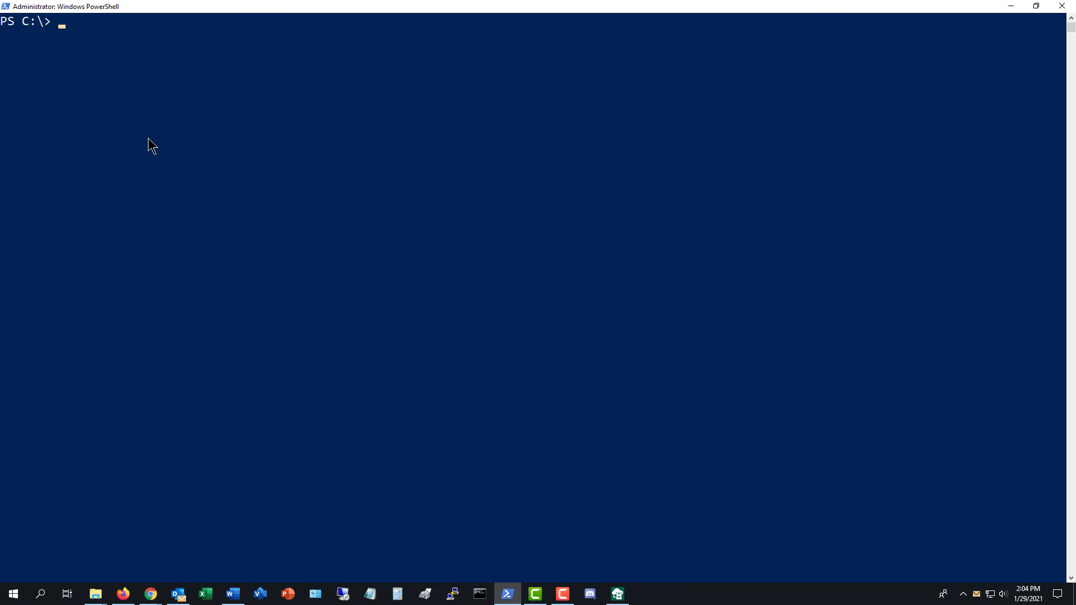
type("Set-ExecutionPolicy RemoteSigned")
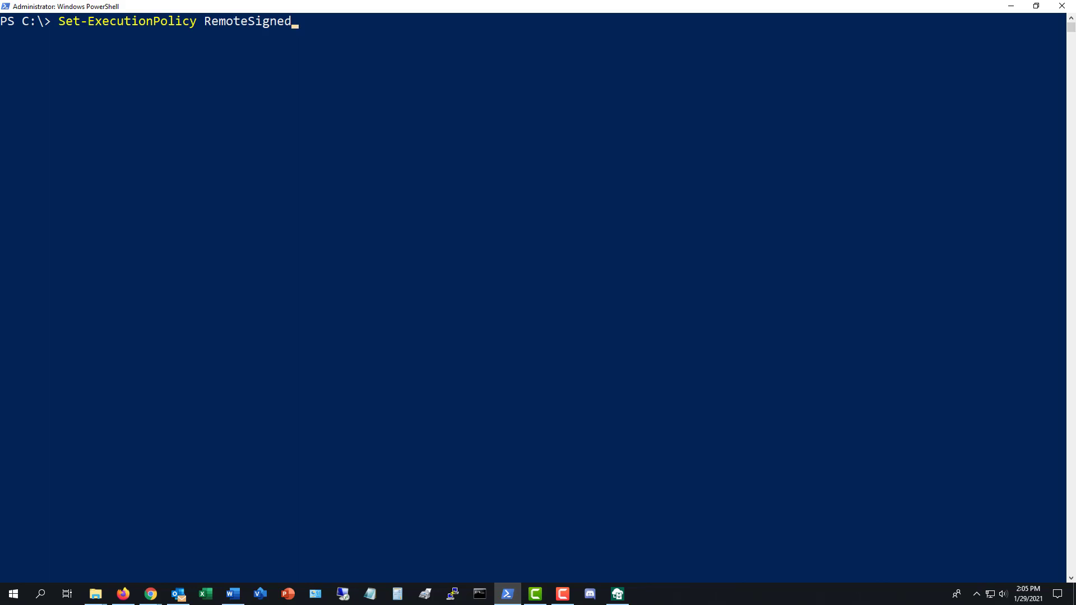
key("Return")
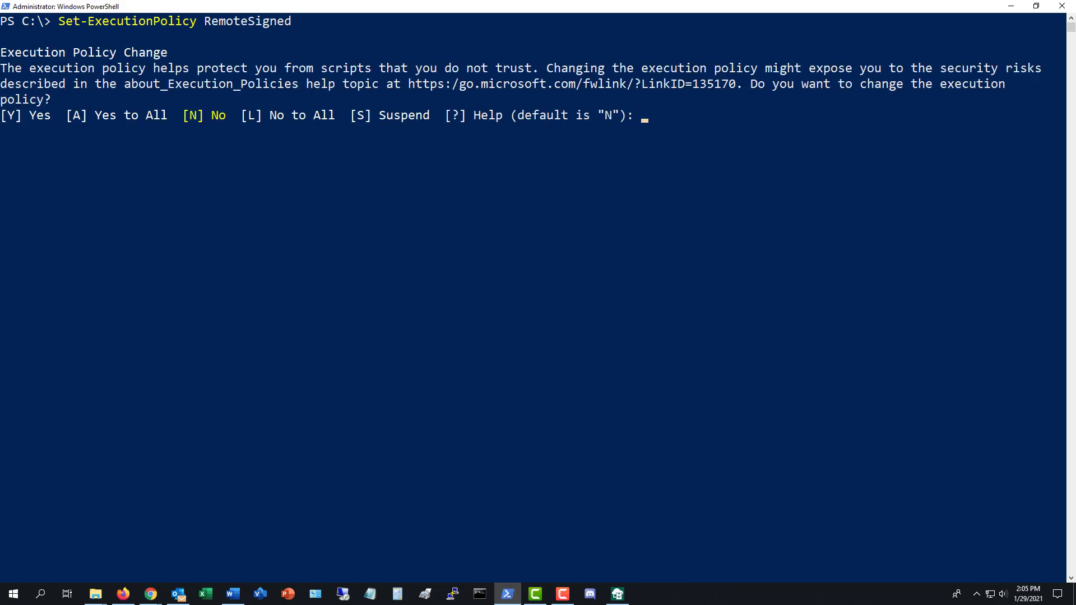
type("y")
key("Return")
type("cls")
key("Return")
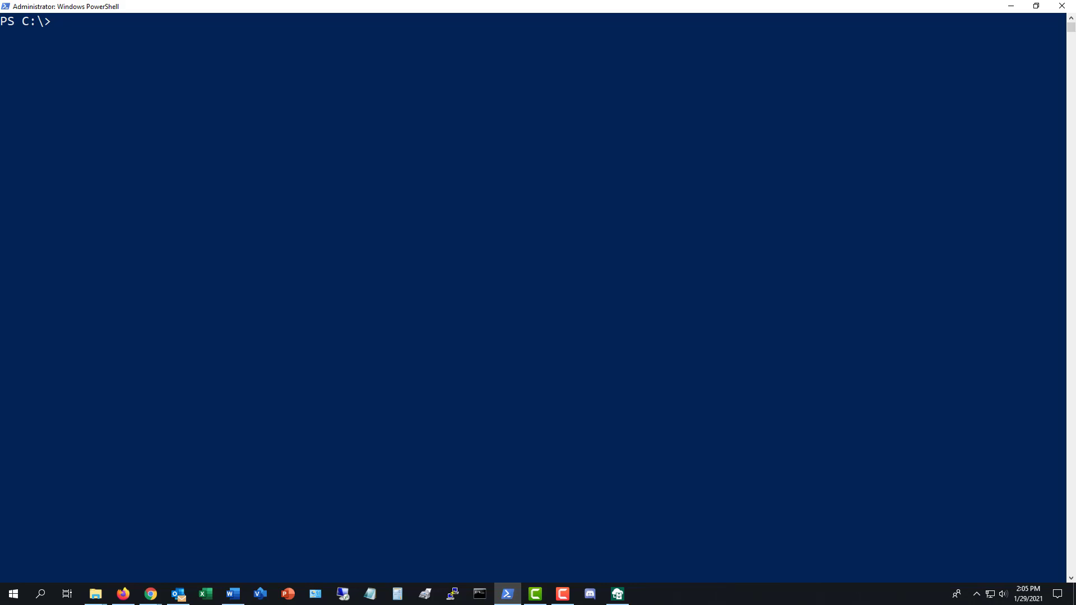
Run $Cred = Get-Credential in PowerShell and supply the Exchange Online account's username and password.
left_click(150, 594)
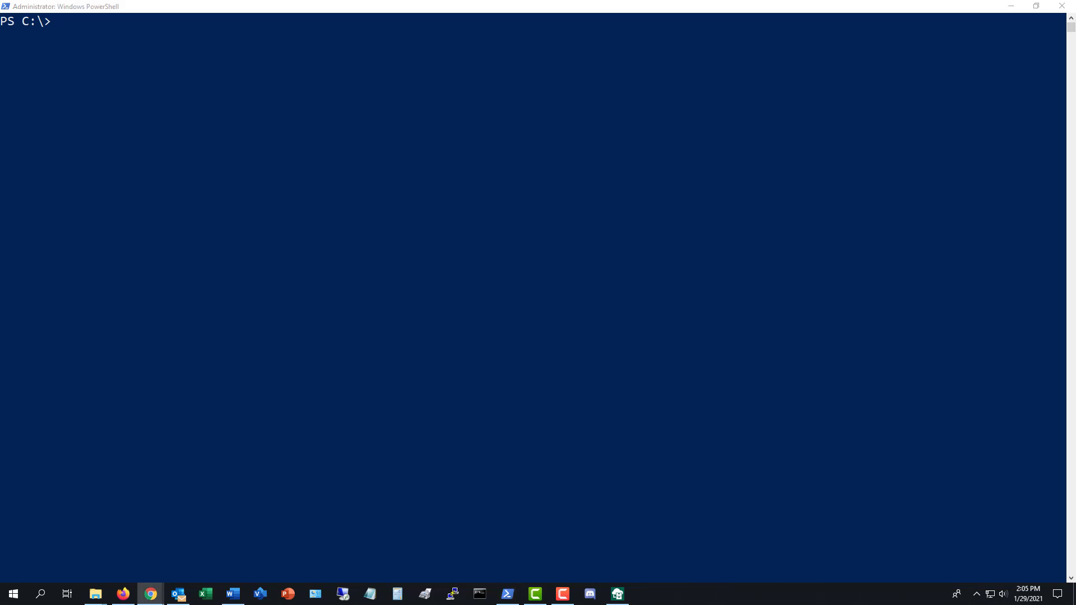
left_click(114, 34)
key("ctrl+v")
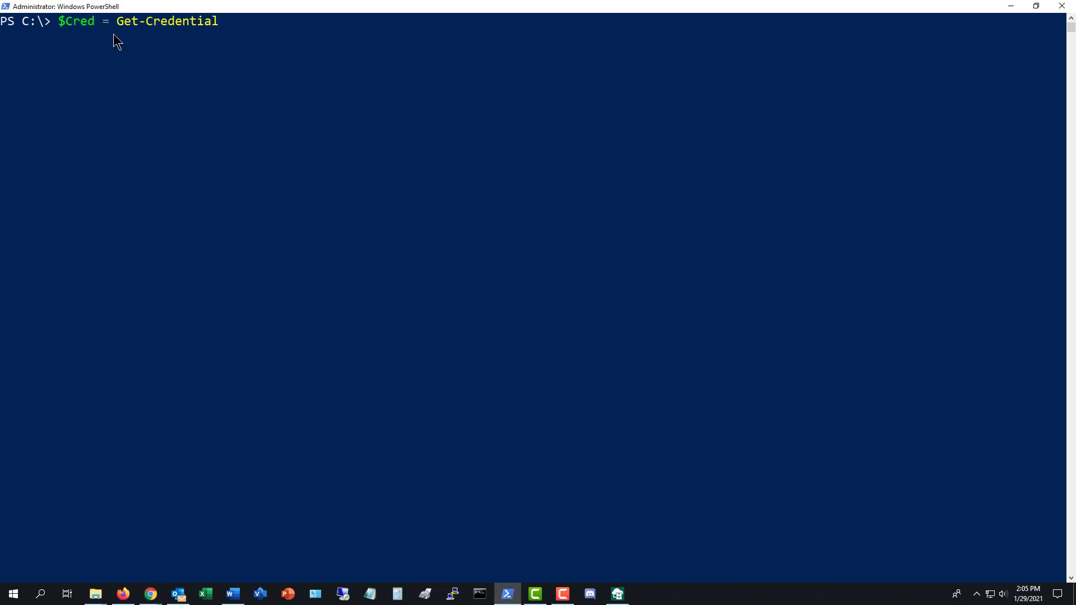
key("Return")
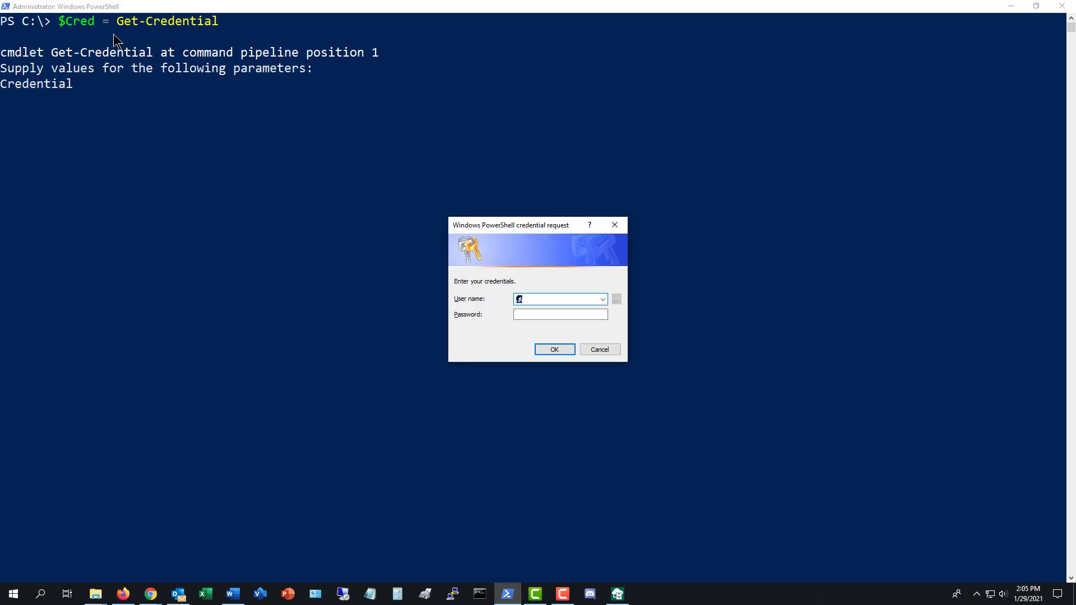
key("Escape")
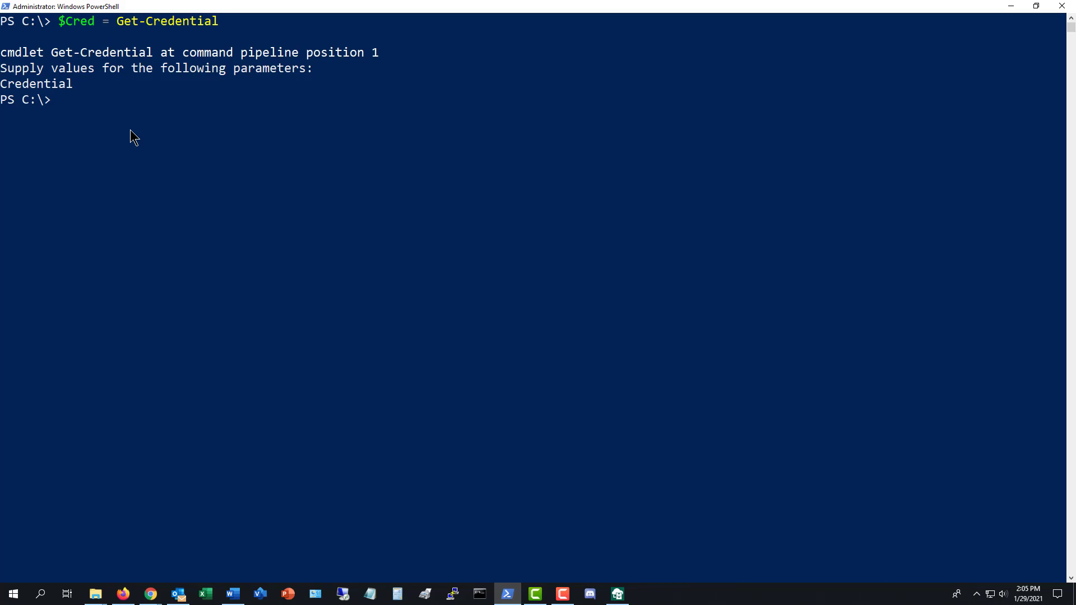
key("ctrl+v")
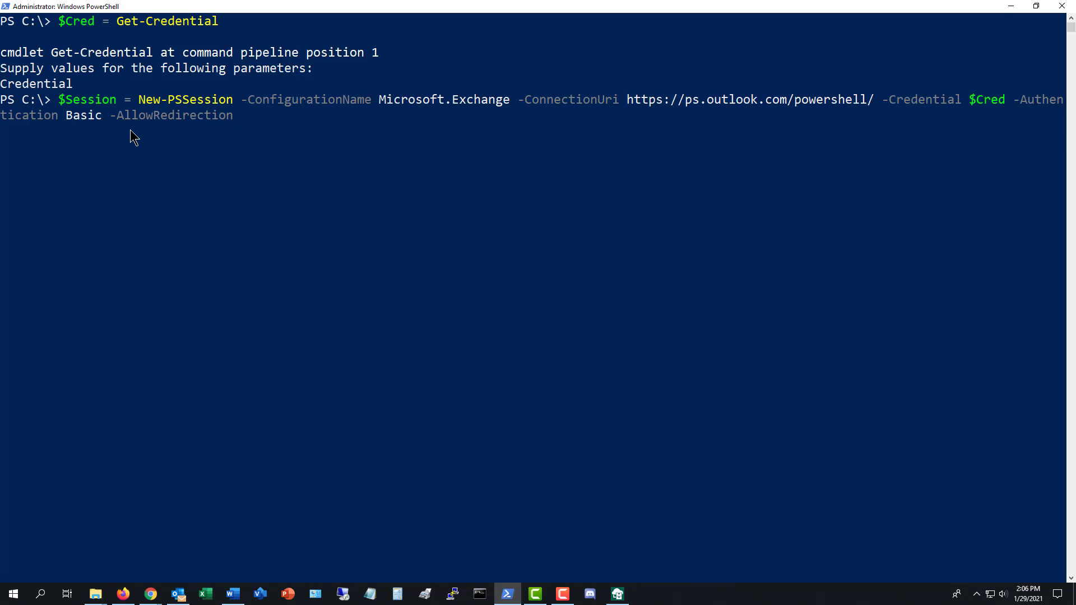
key("Return")
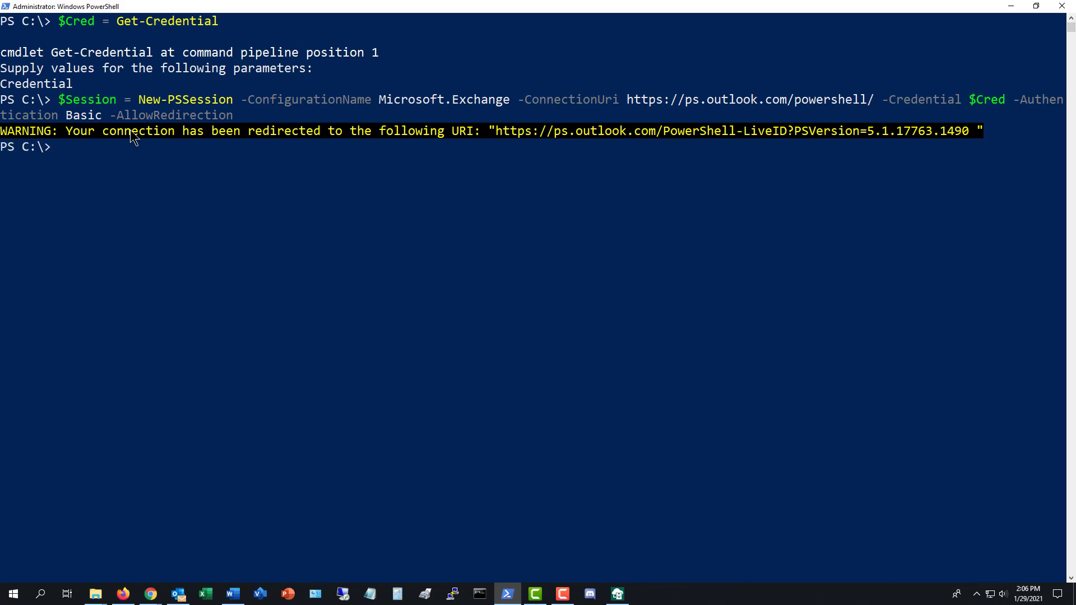
type("Import-PSSession $Session")
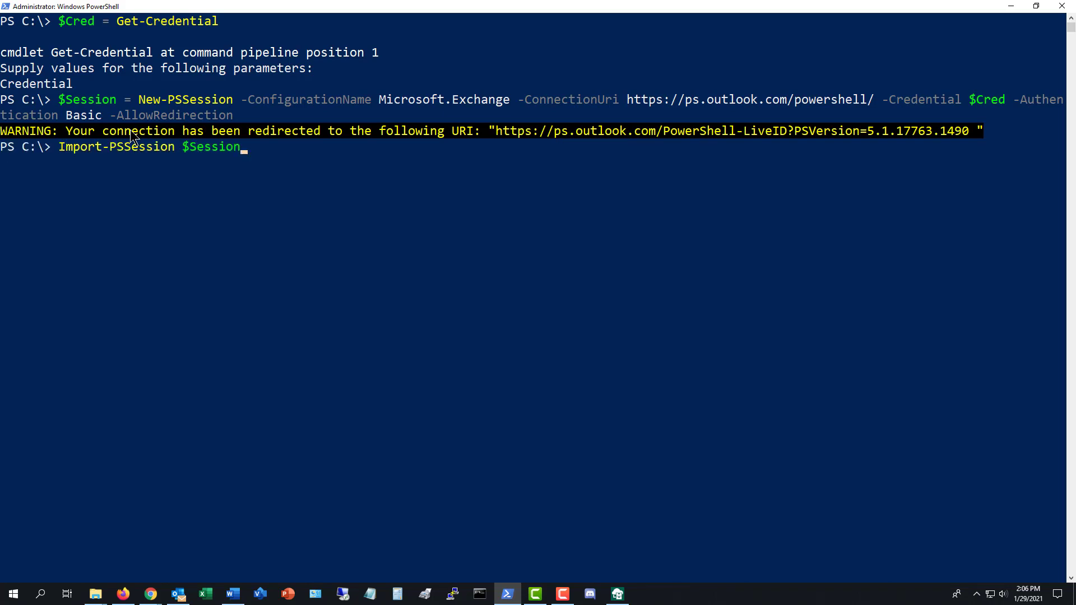
key("Return")
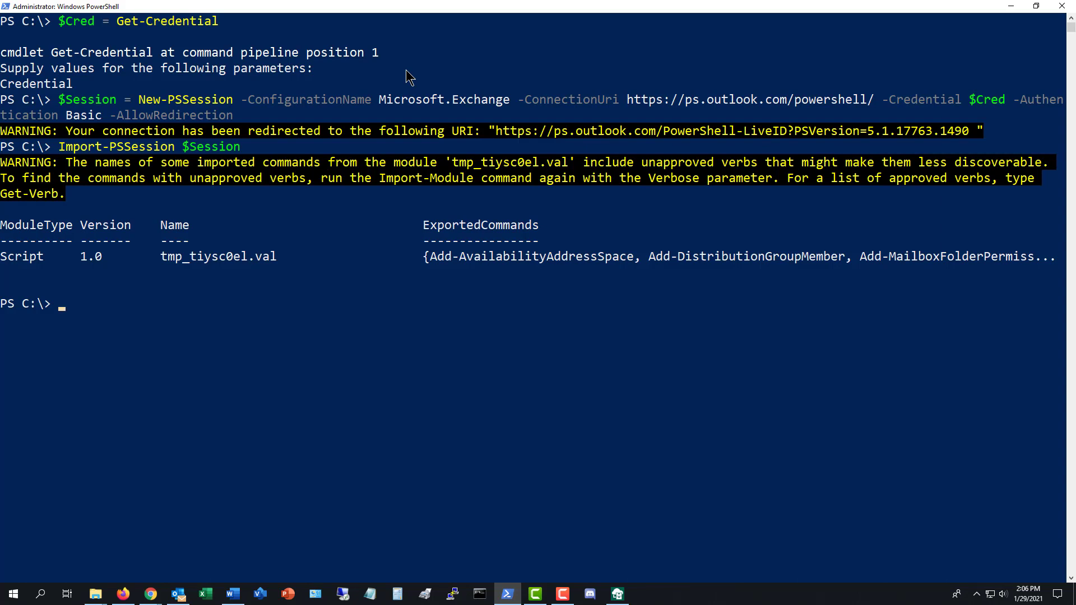
key("ctrl+v")
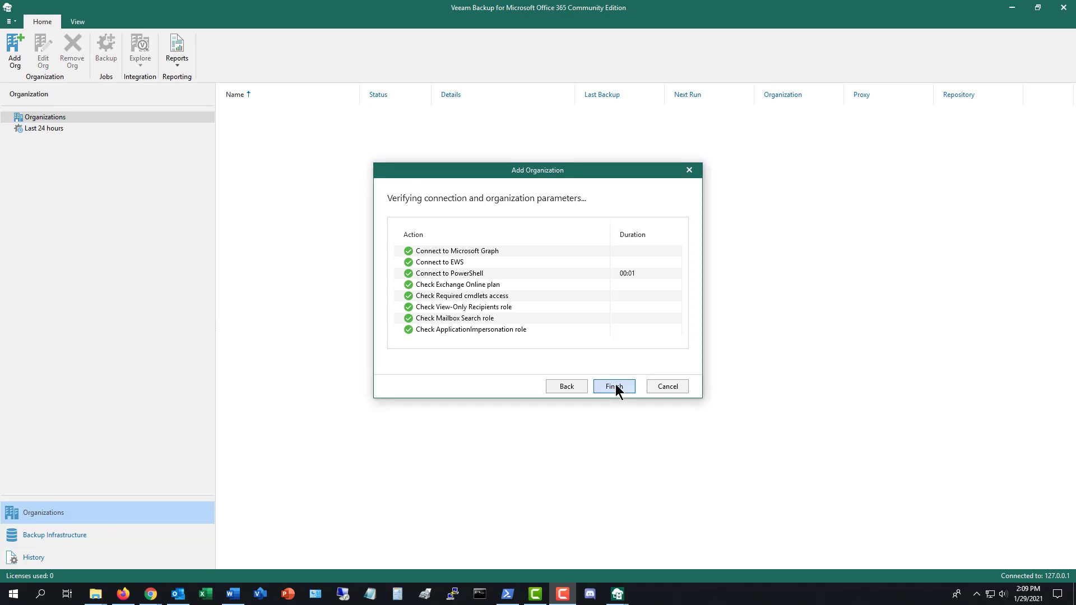
Finish adding the organization in Veeam Backup for Microsoft Office 365 and start a backup job for techpublishing.onmicrosoft.com named Backup Tech Pub.
left_click(616, 386)
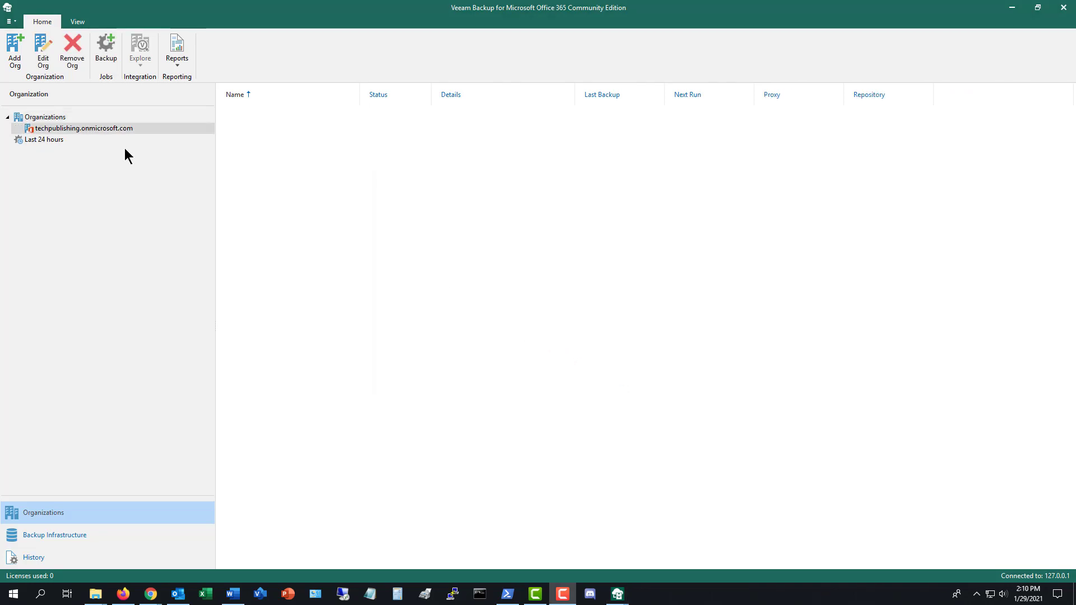
right_click(108, 128)
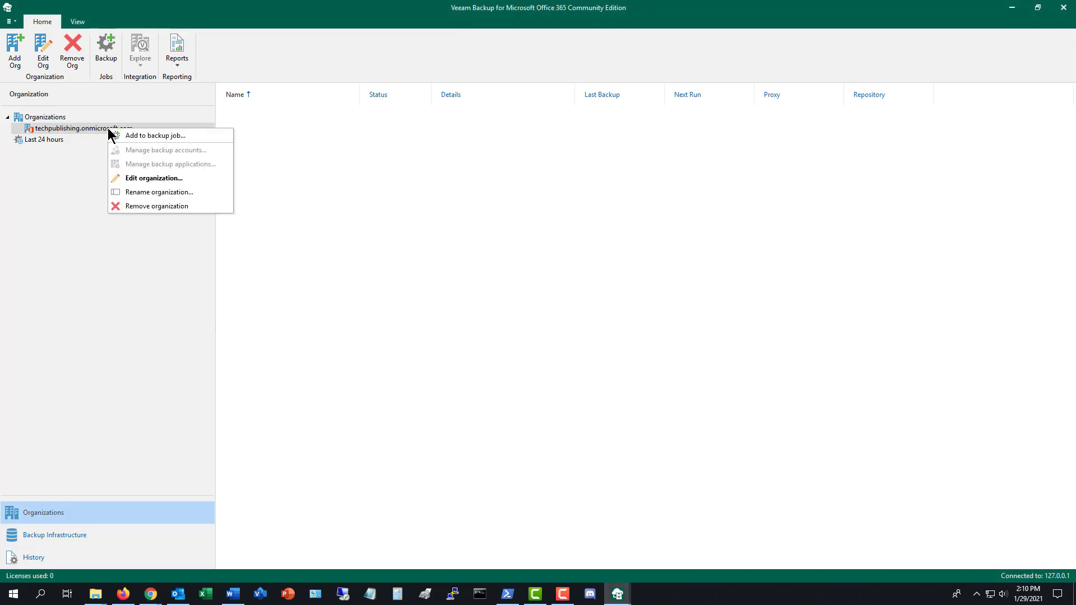
left_click(122, 137)
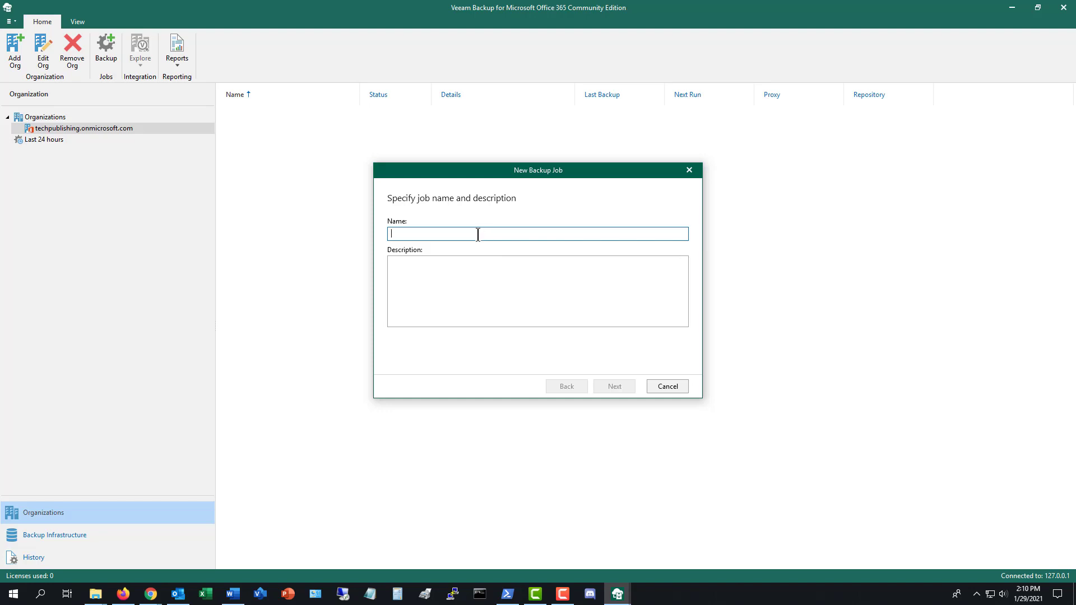
type("Backup Tech Pub")
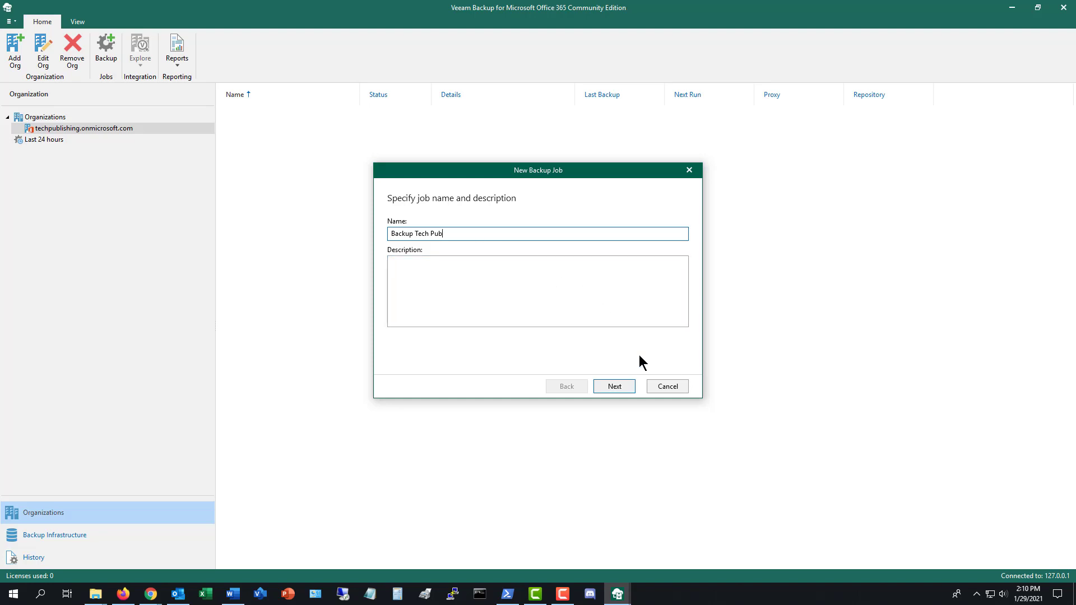
left_click(626, 386)
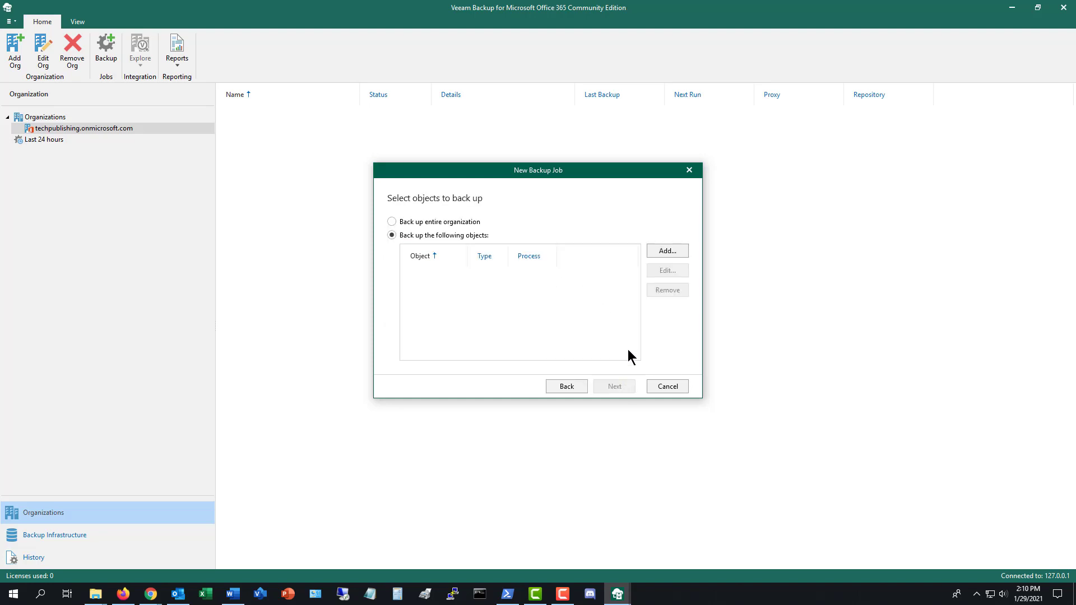
Add a user account as the specific object to back up in the job.
left_click(660, 251)
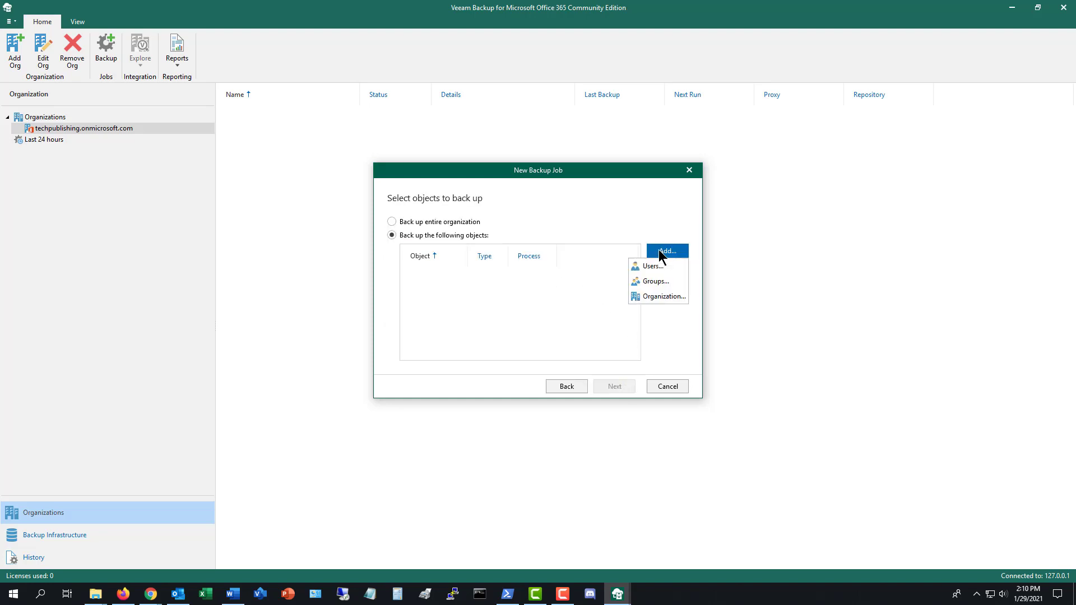
left_click(645, 267)
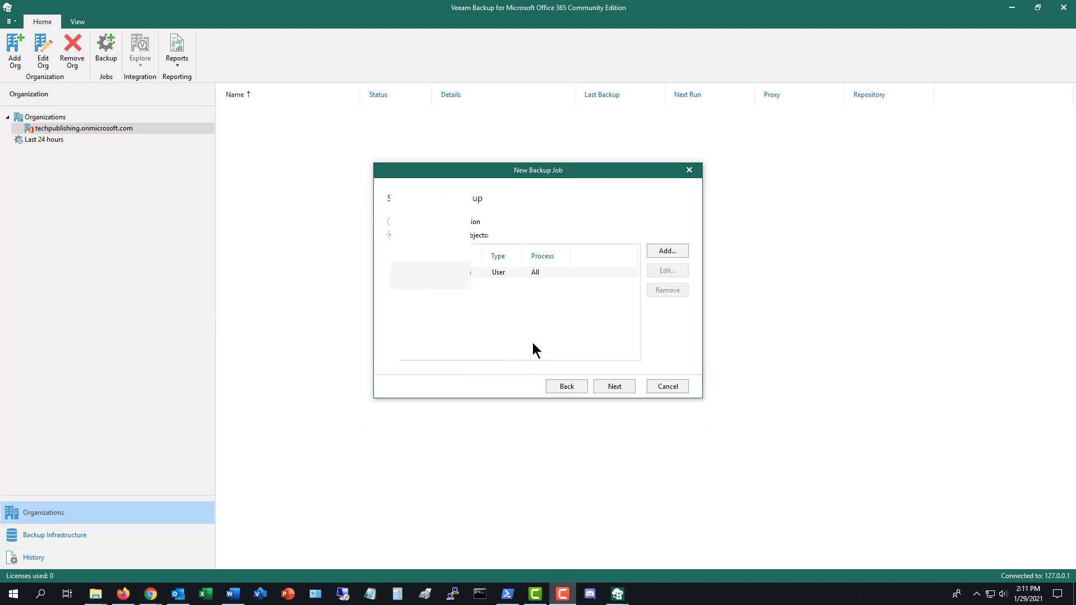
left_click(604, 381)
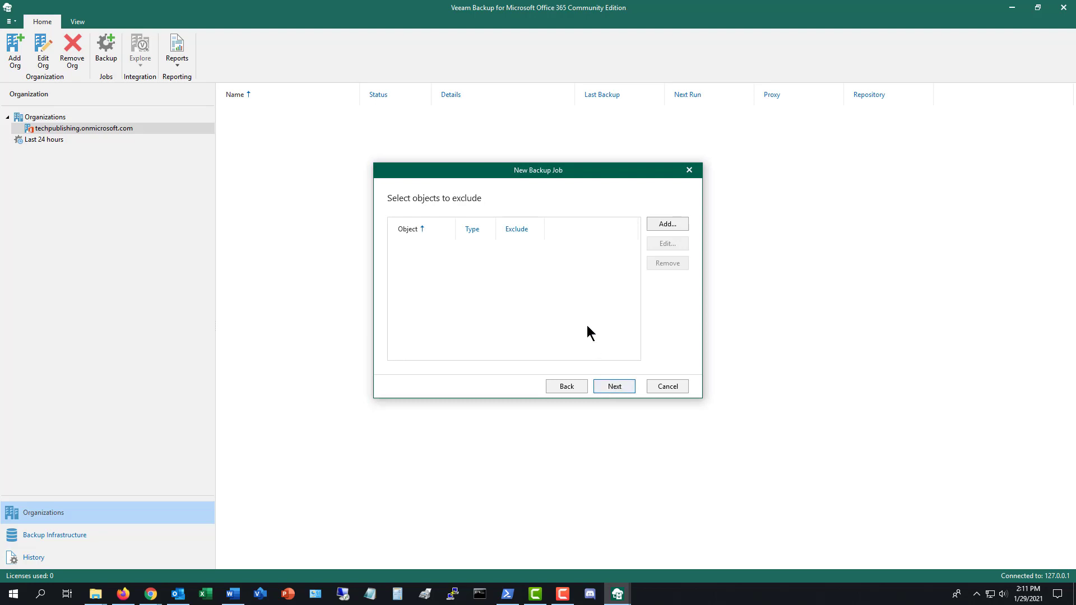
Leave the exclusion list empty and accept the default backup proxy and Default Backup Repository.
left_click(651, 227)
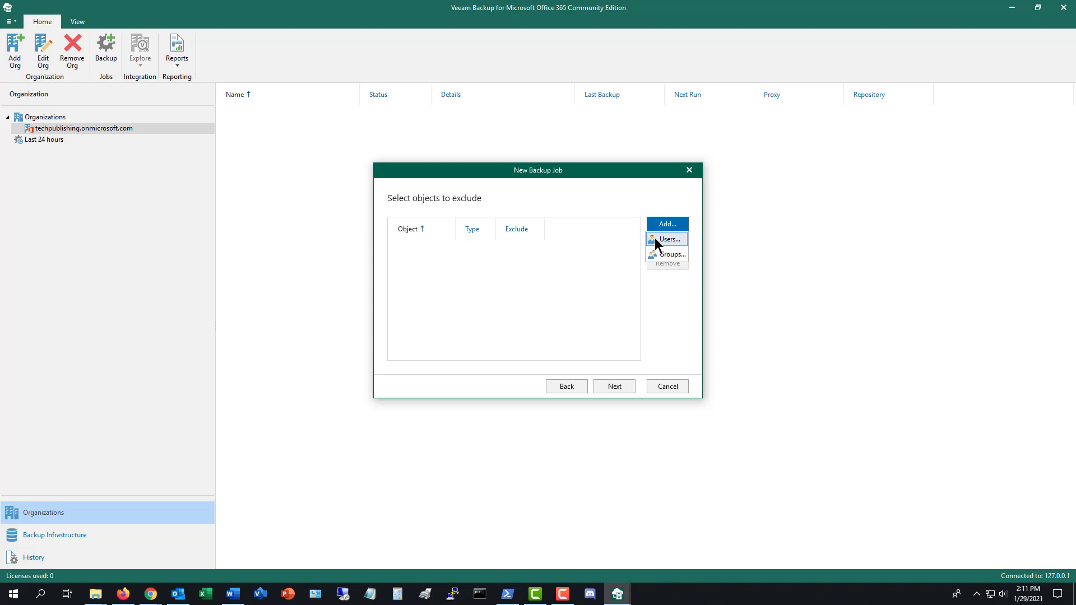
left_click(511, 314)
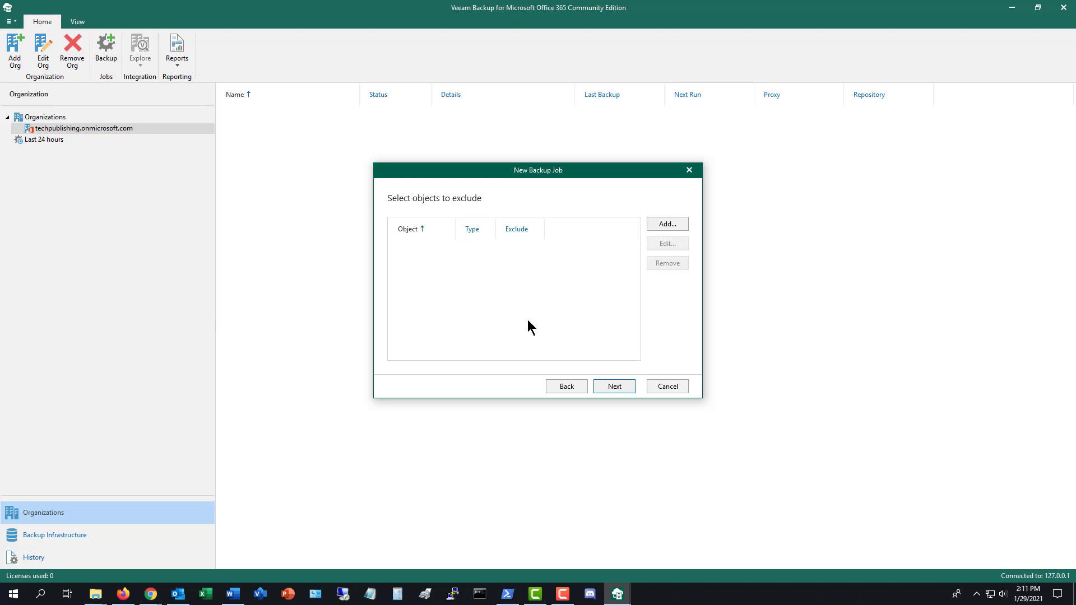
left_click(613, 388)
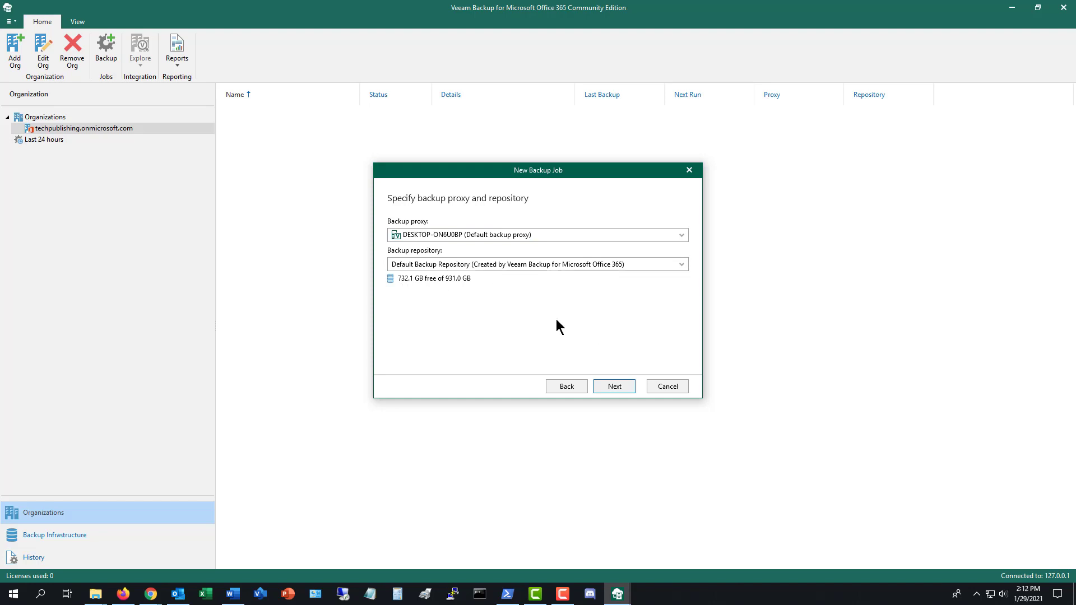
left_click(614, 386)
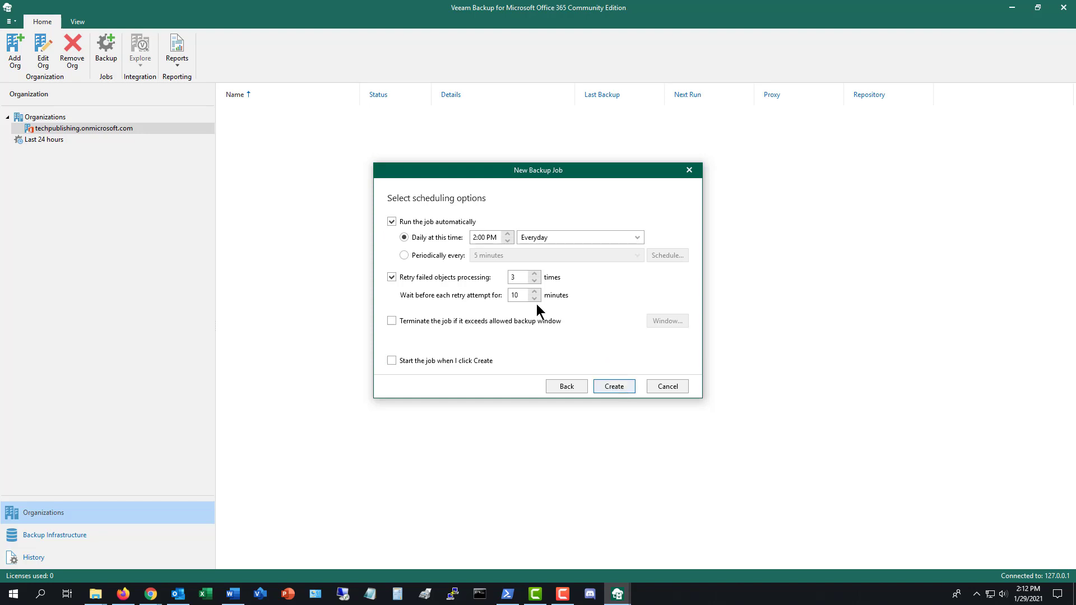
Disable automatic runs and failed-object retries, set the job to start upon creation, and create the backup job.
left_click(450, 224)
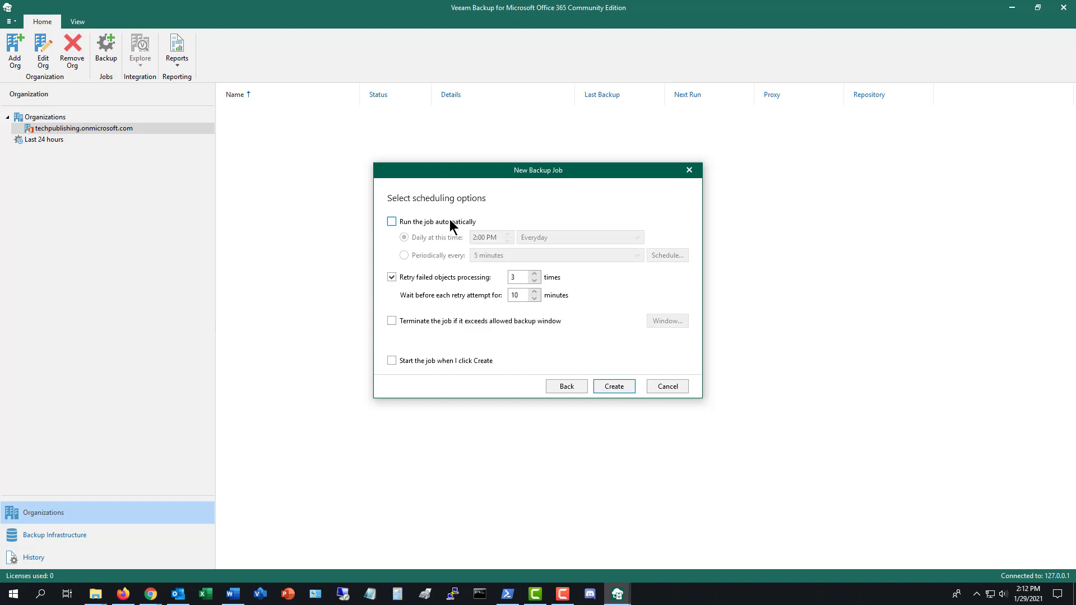
left_click(449, 280)
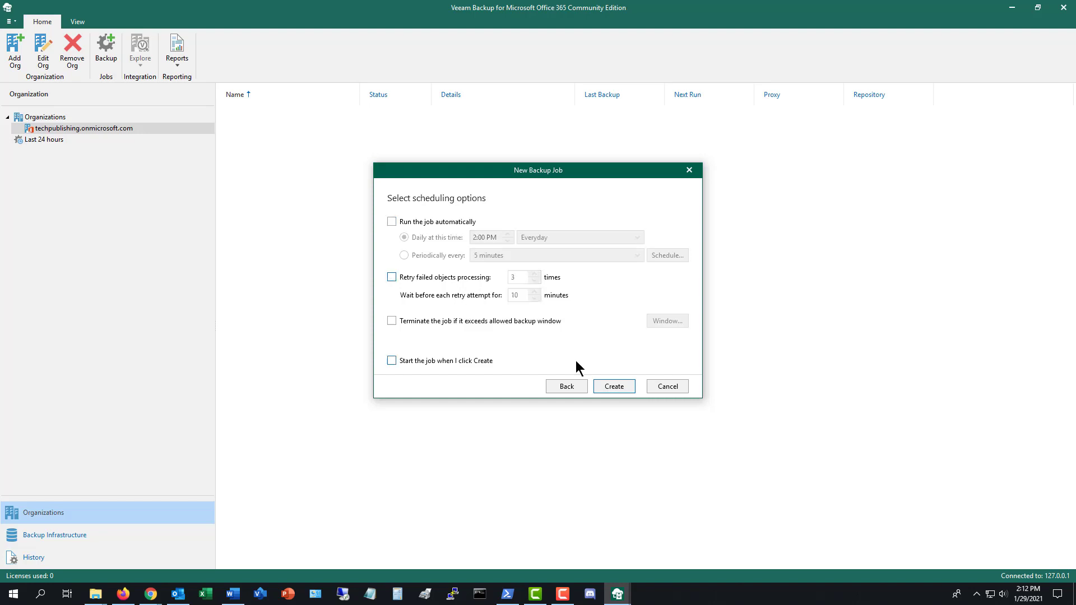
left_click(449, 362)
left_click(612, 388)
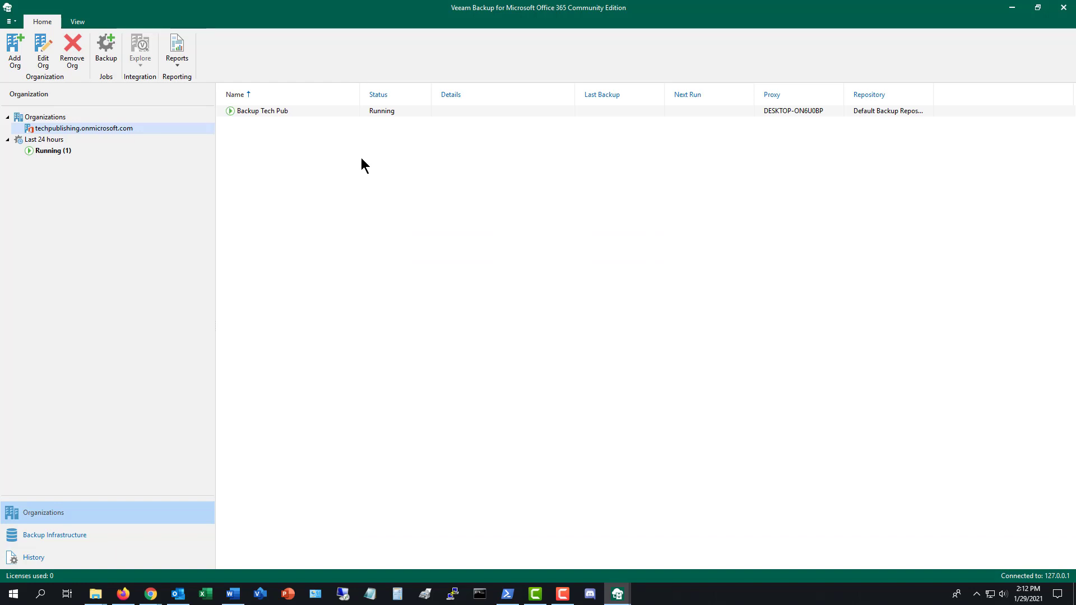
left_click(322, 110)
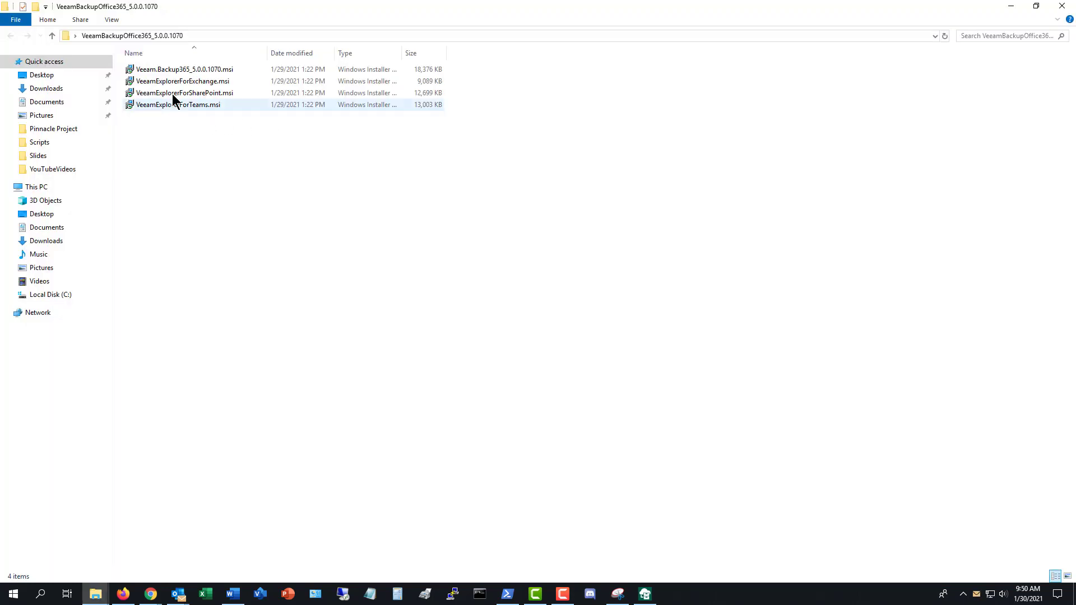
Install Veeam Explorer for Microsoft Exchange from VeeamExplorerForExchange.msi with default settings, accepting both license agreements, and return to the Veeam backup console.
double_click(200, 81)
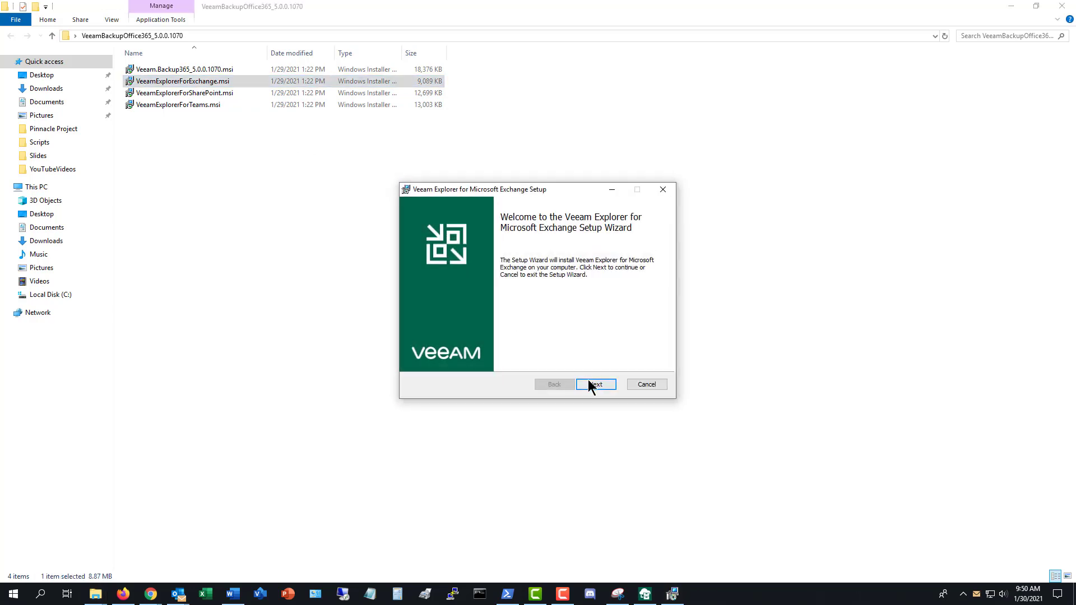
left_click(588, 385)
left_click(520, 343)
left_click(520, 356)
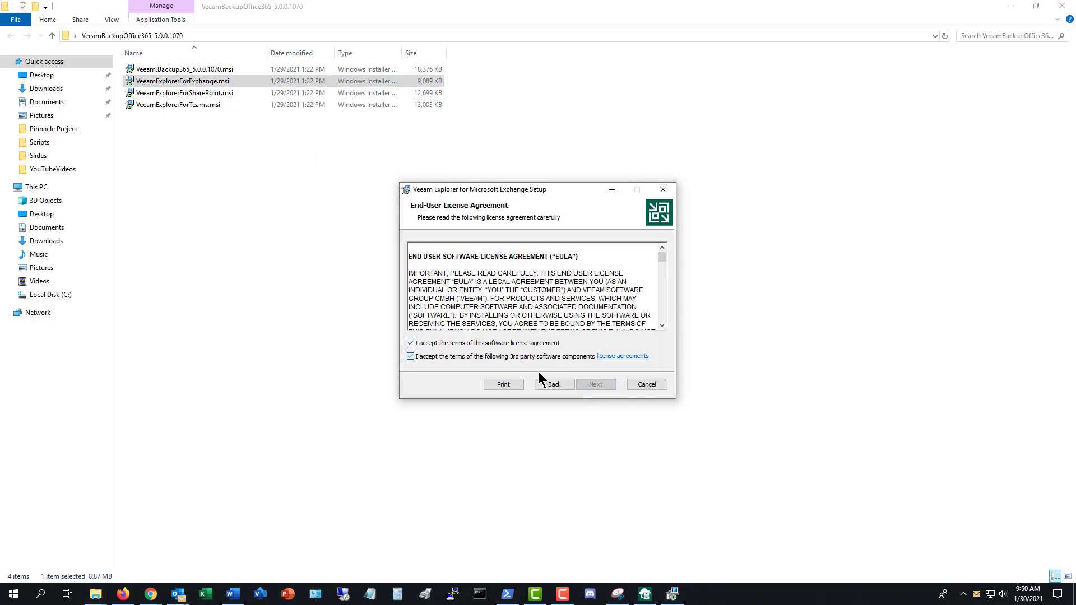
left_click(596, 384)
left_click(596, 385)
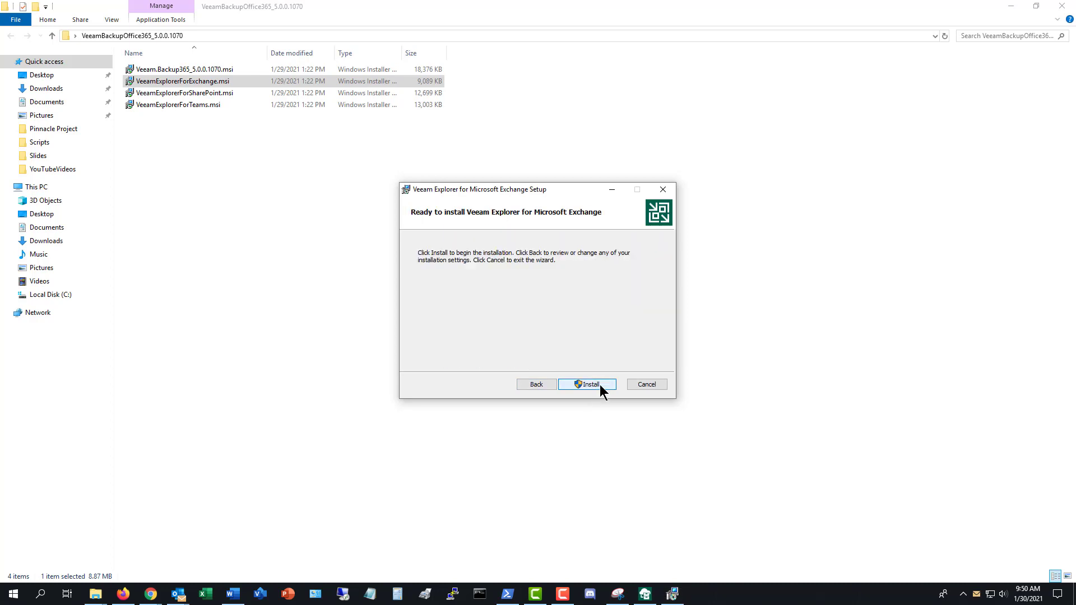
left_click(596, 385)
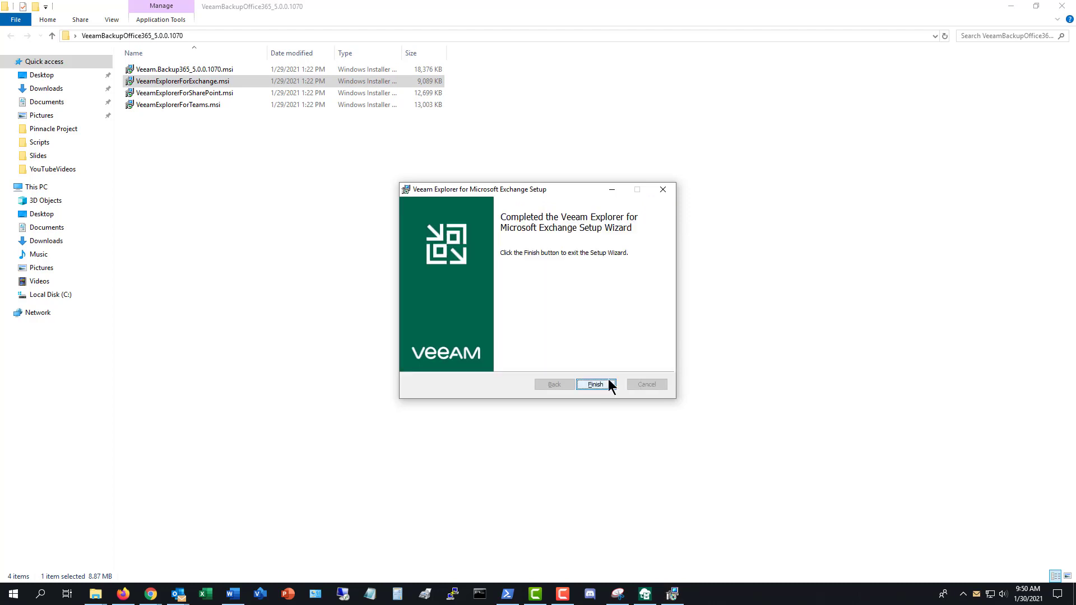
left_click(606, 383)
left_click(645, 594)
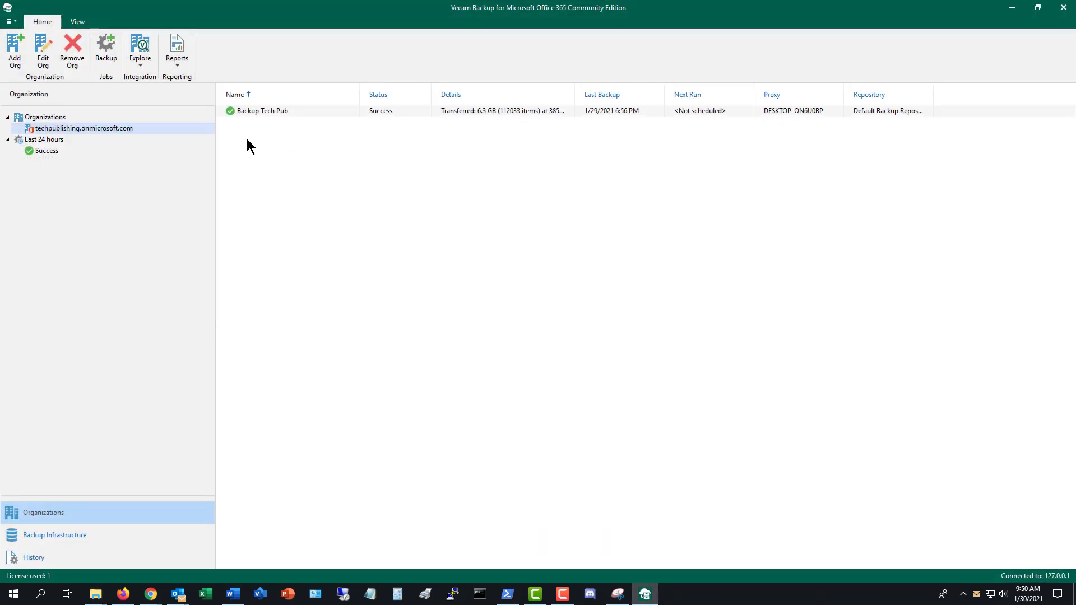
Explore the organization's latest Exchange backup state in Veeam Explorer for Microsoft Exchange and open the Inbox of the backed-up user mailbox.
left_click(140, 70)
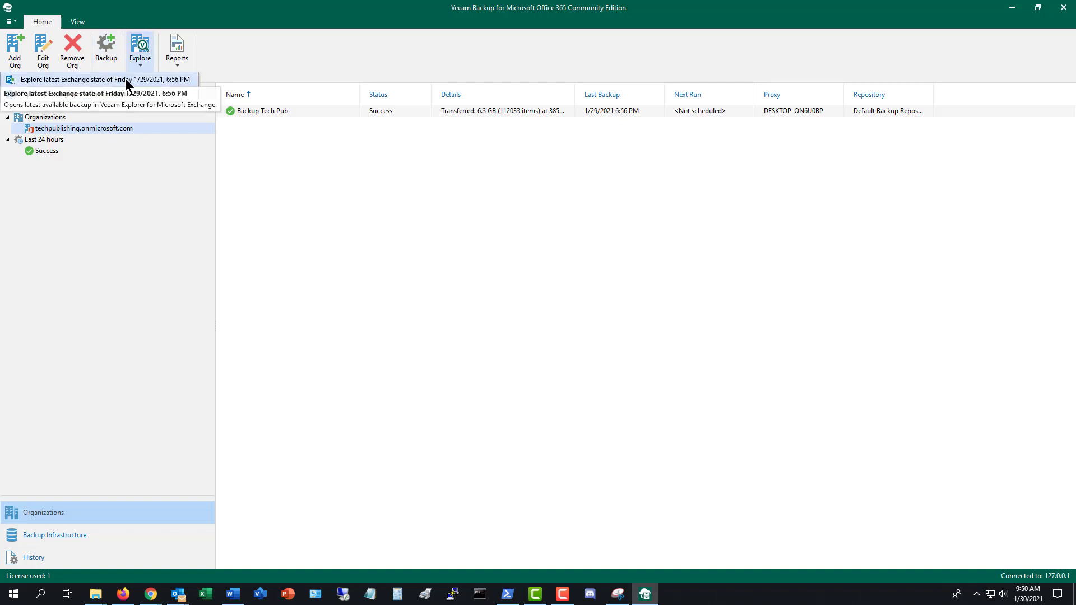
left_click(125, 79)
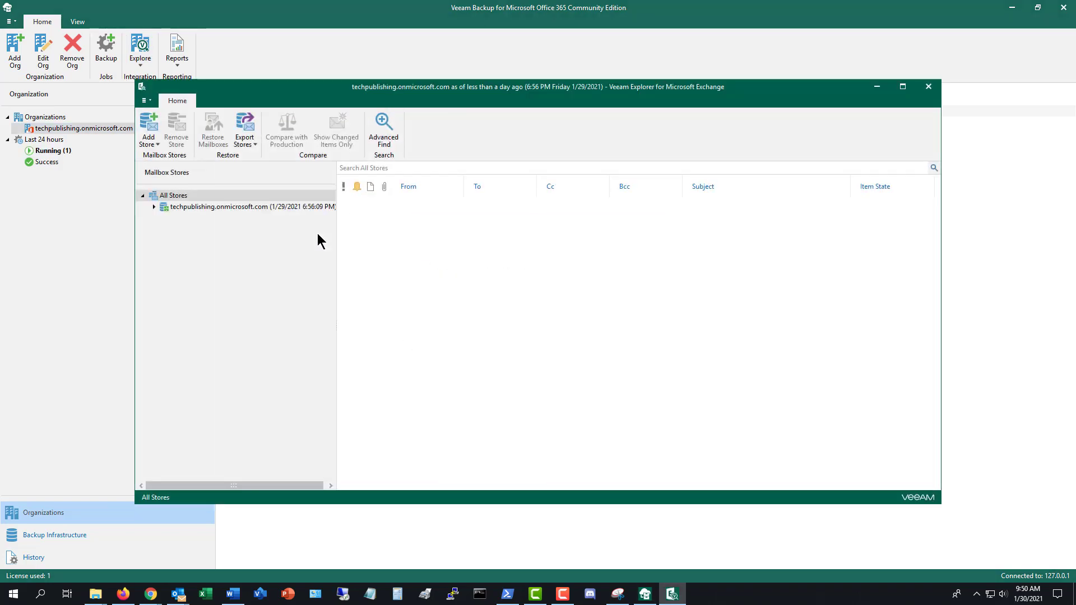
left_click(284, 210)
left_click(154, 207)
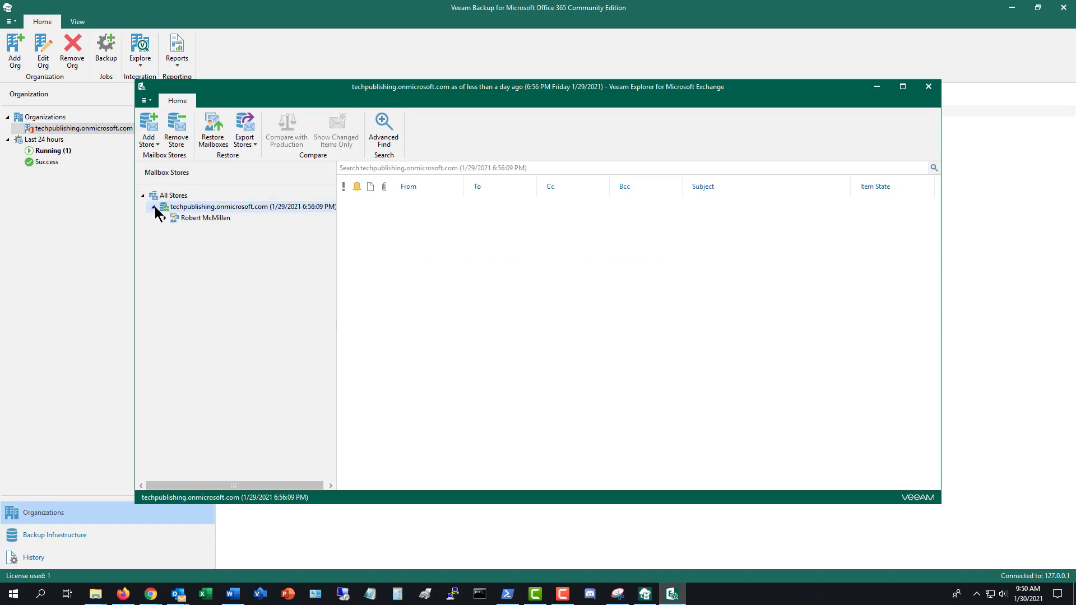
left_click(201, 220)
left_click(164, 218)
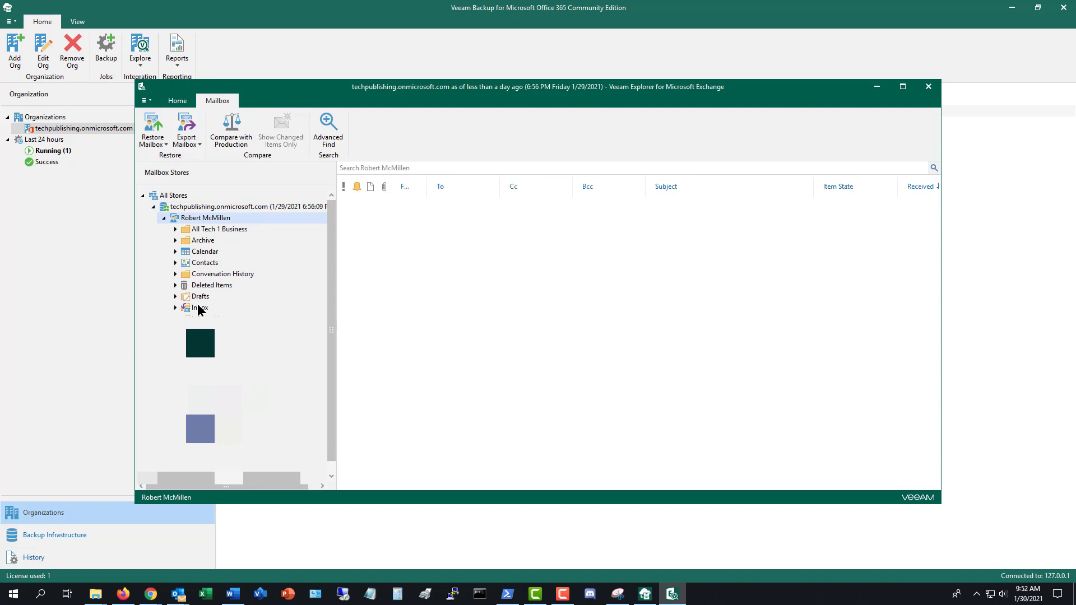
left_click(199, 308)
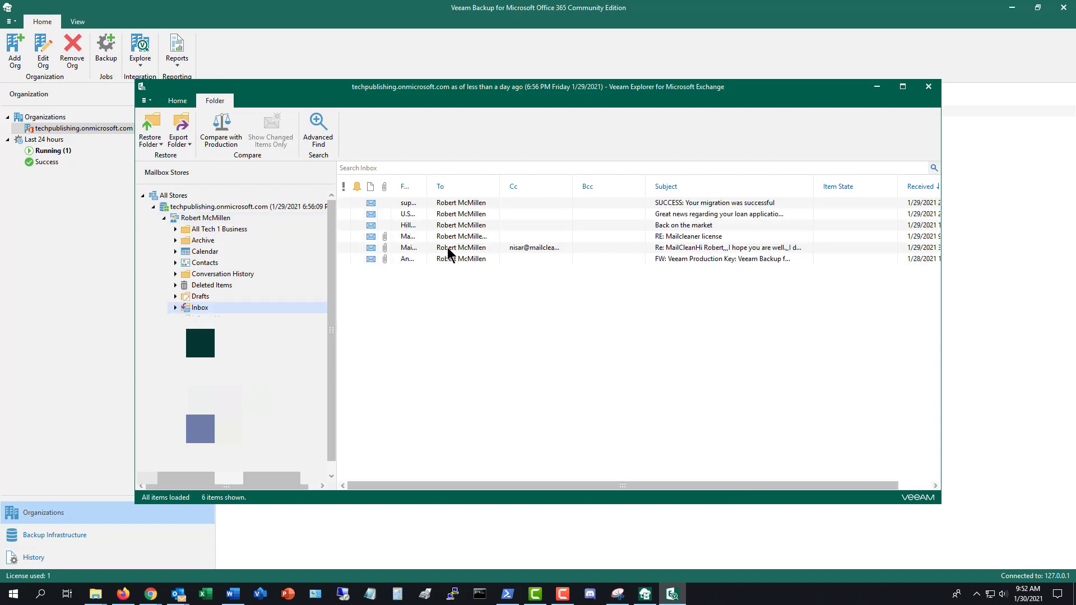
Restore the "Back on the market" email to its original mailbox using basic authentication with the account password, and dismiss the restore summary.
left_click(416, 227)
right_click(416, 226)
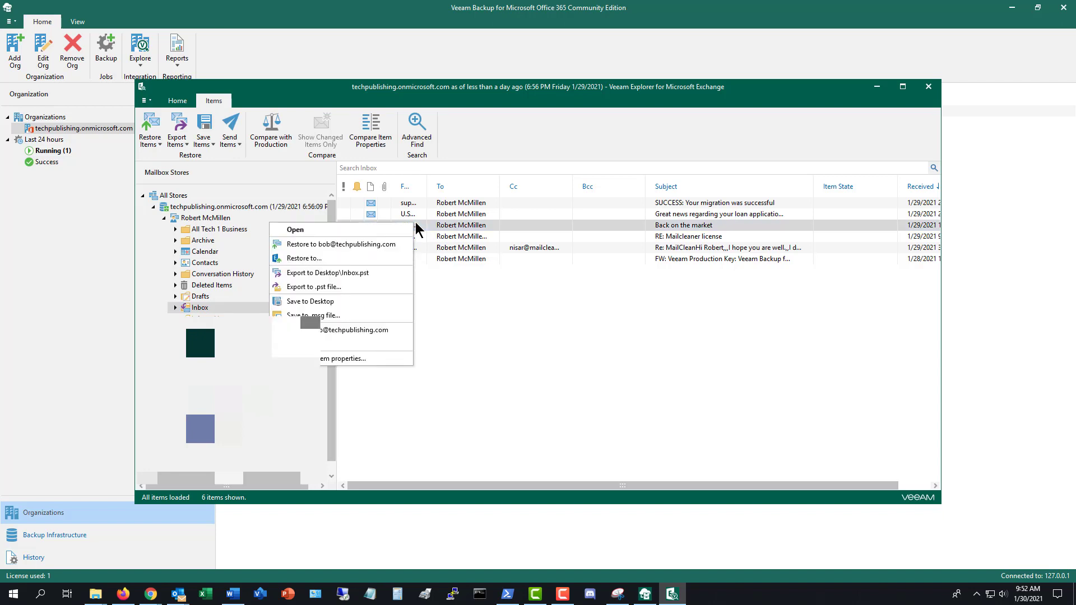
left_click(379, 245)
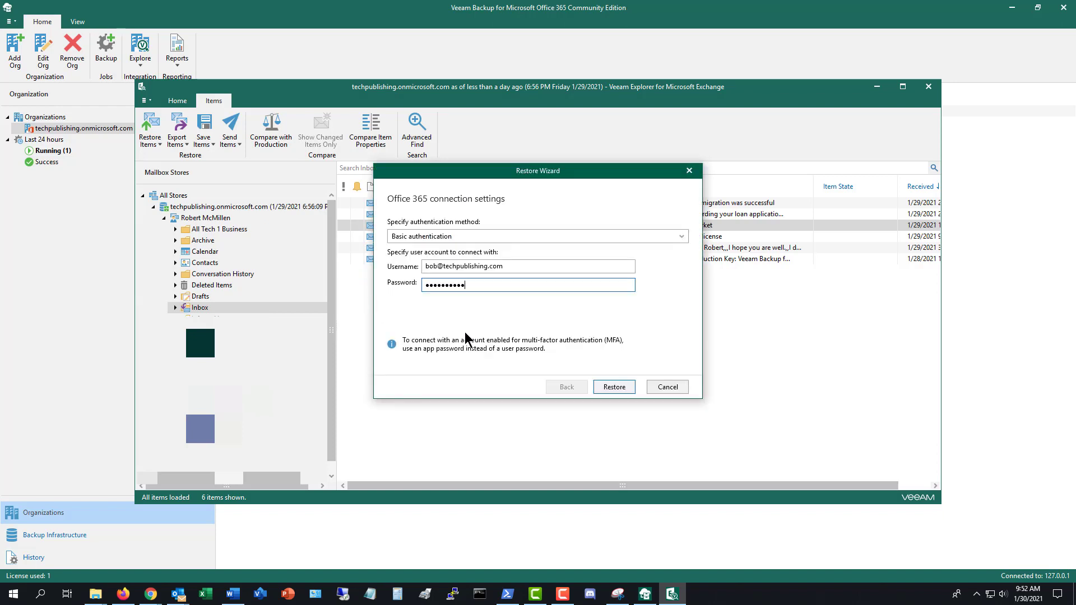
left_click(614, 387)
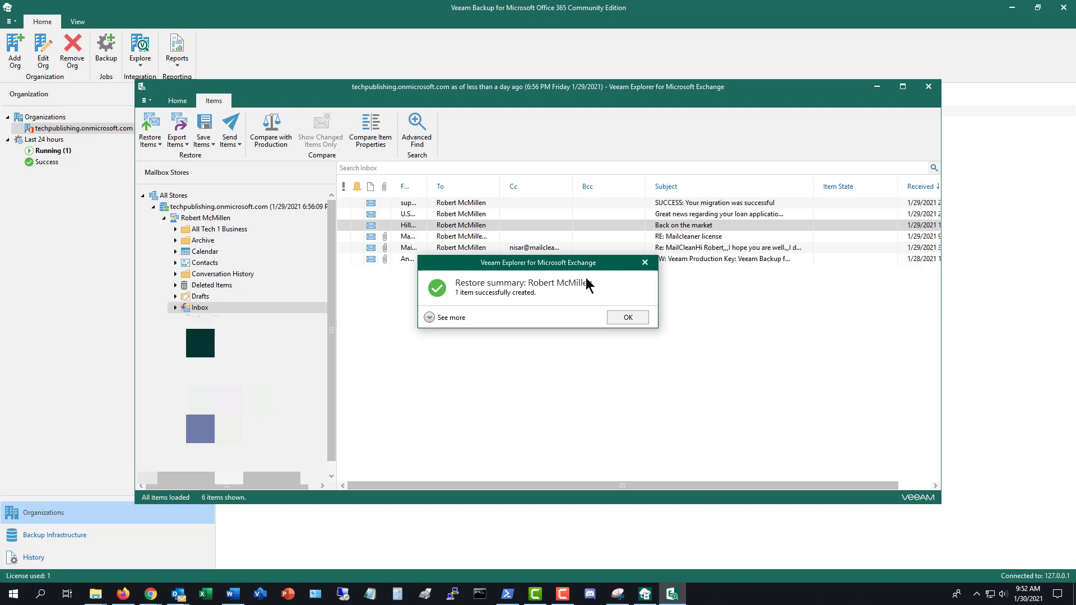
left_click(627, 318)
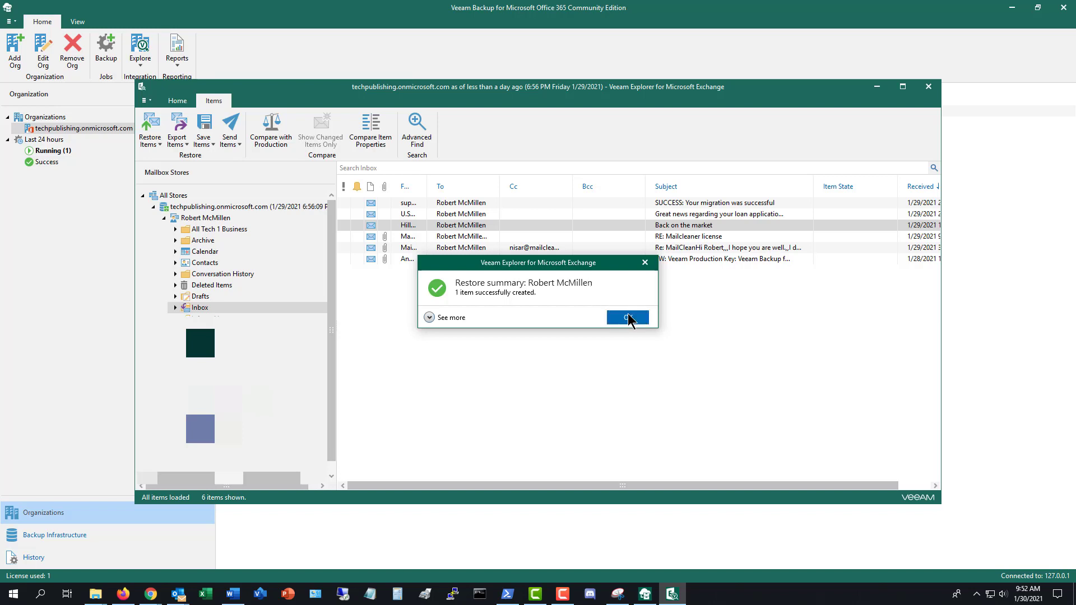
left_click(530, 335)
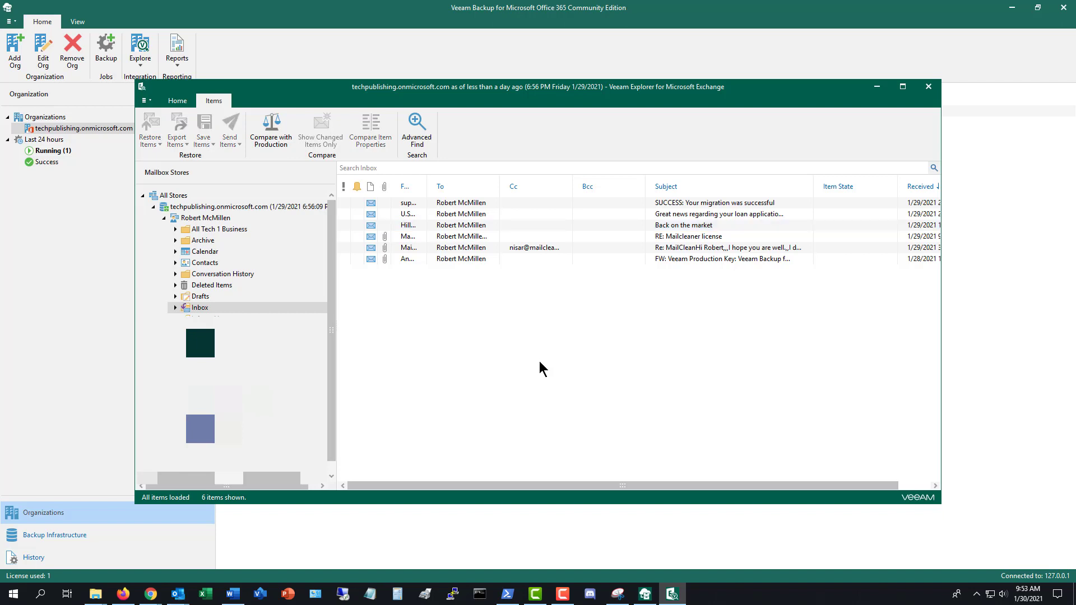